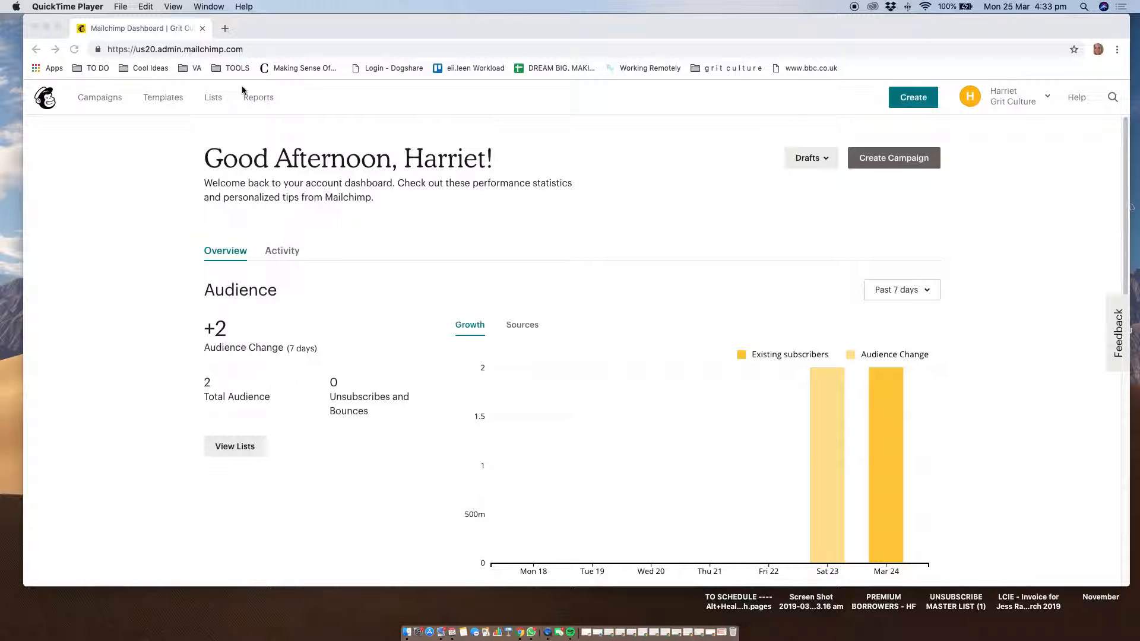
Step: Open the groups of MAIN TEST LIST and expand GROUP 1 to examine its sub groups
{"action": "left_click", "coordinate": [213, 98]}
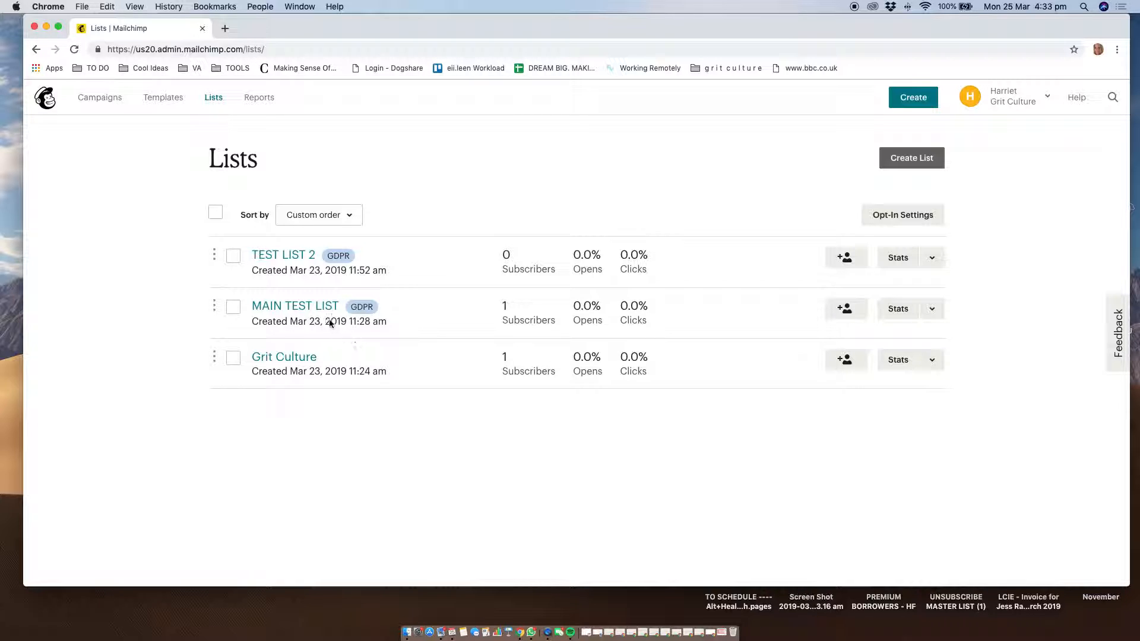
{"action": "left_click", "coordinate": [322, 307]}
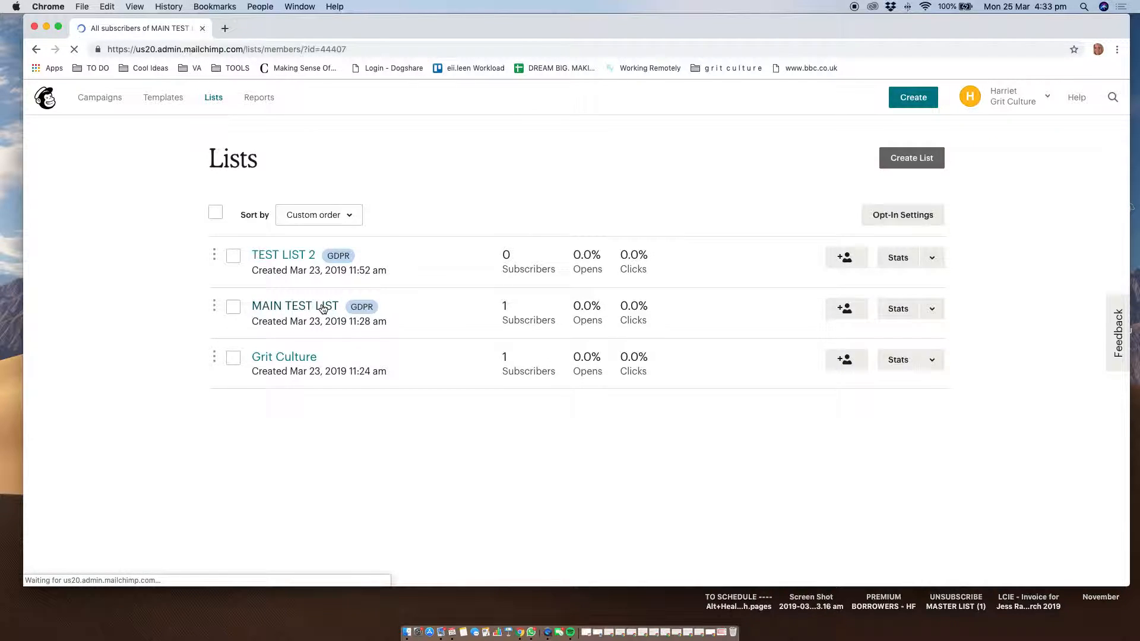
{"action": "left_click", "coordinate": [347, 238]}
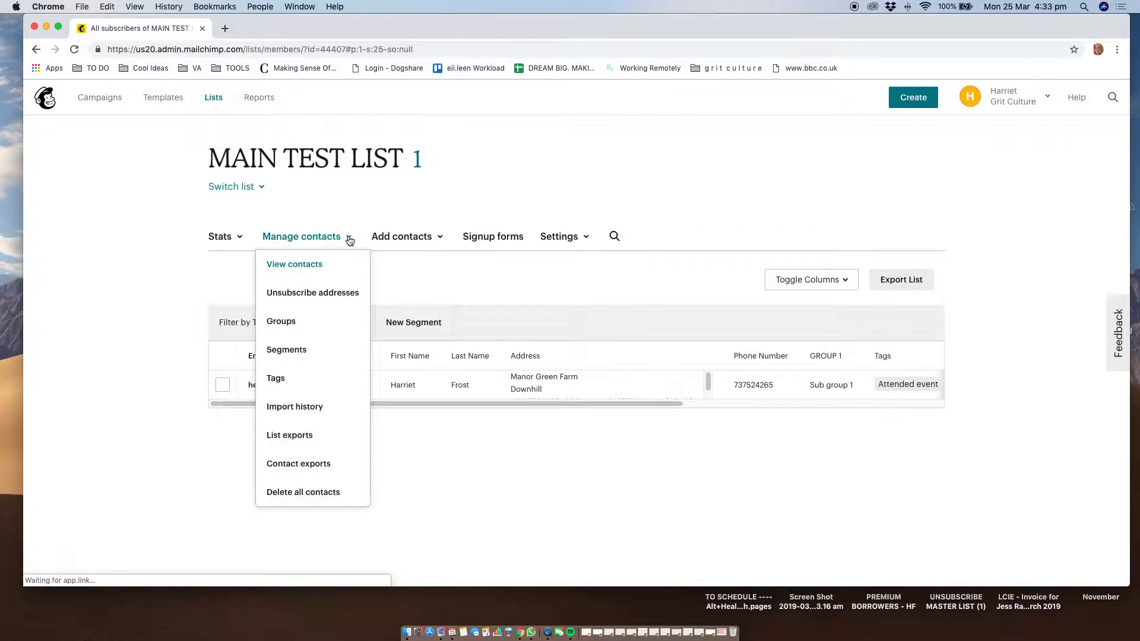
{"action": "left_click", "coordinate": [289, 325]}
{"action": "left_click", "coordinate": [915, 348]}
{"action": "scroll", "coordinate": [739, 368], "scroll_direction": "down", "scroll_amount": 2}
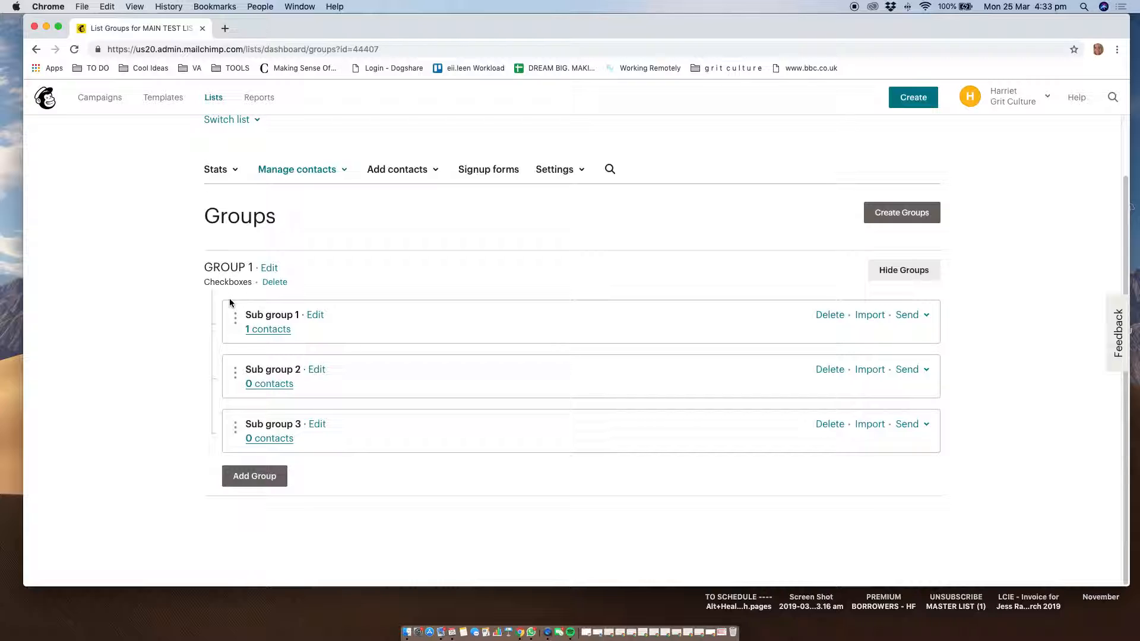
{"action": "scroll", "coordinate": [230, 303], "scroll_direction": "up", "scroll_amount": 2}
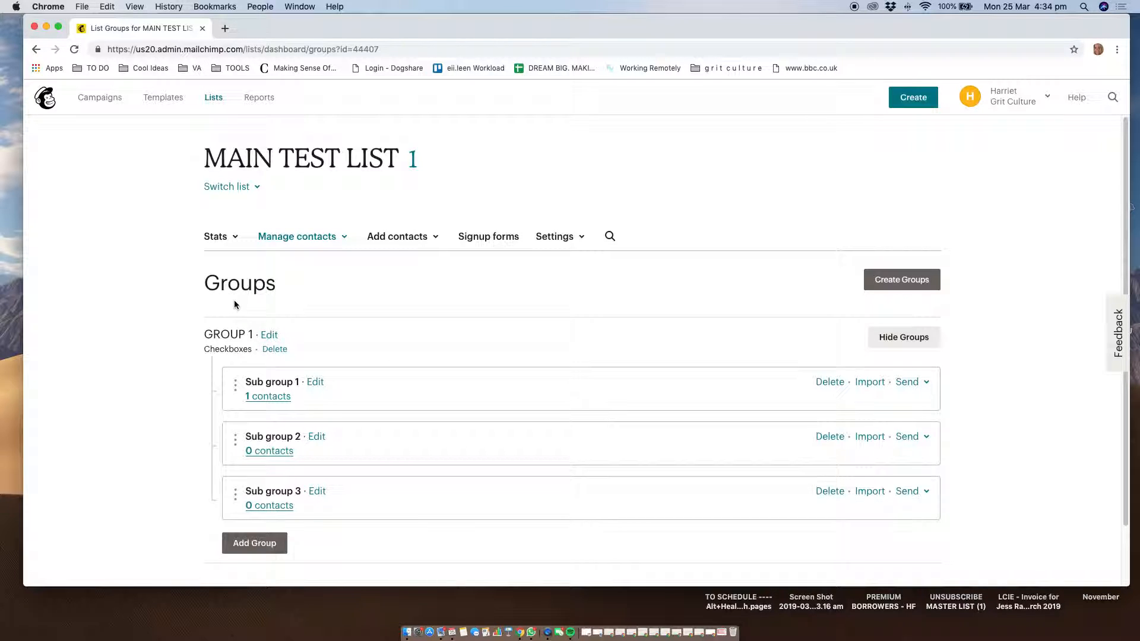
Step: Switch to TEST LIST 2 and expand its CLIENTS category to examine the groups inside
{"action": "left_click", "coordinate": [254, 187]}
{"action": "left_click", "coordinate": [252, 213]}
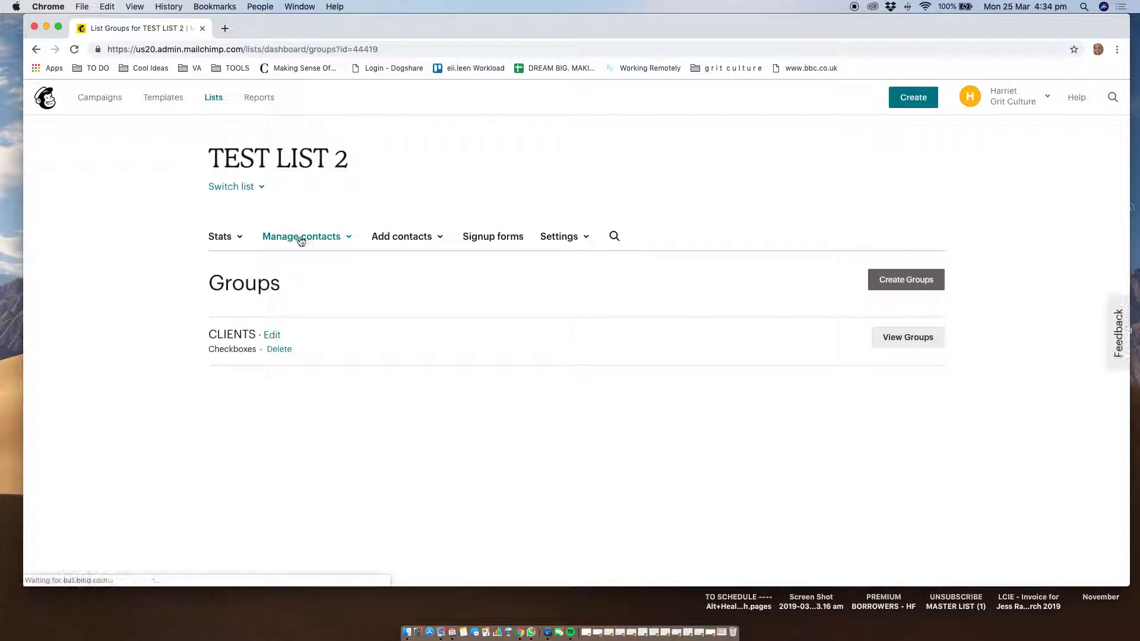
{"action": "left_click", "coordinate": [901, 334]}
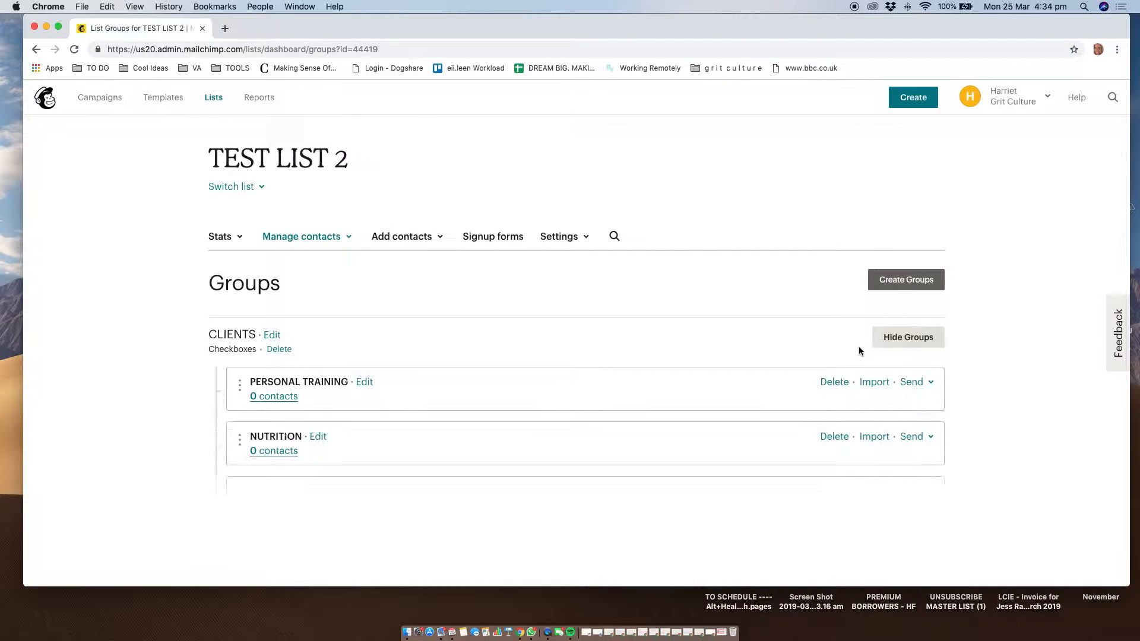
{"action": "scroll", "coordinate": [687, 345], "scroll_direction": "down", "scroll_amount": 2}
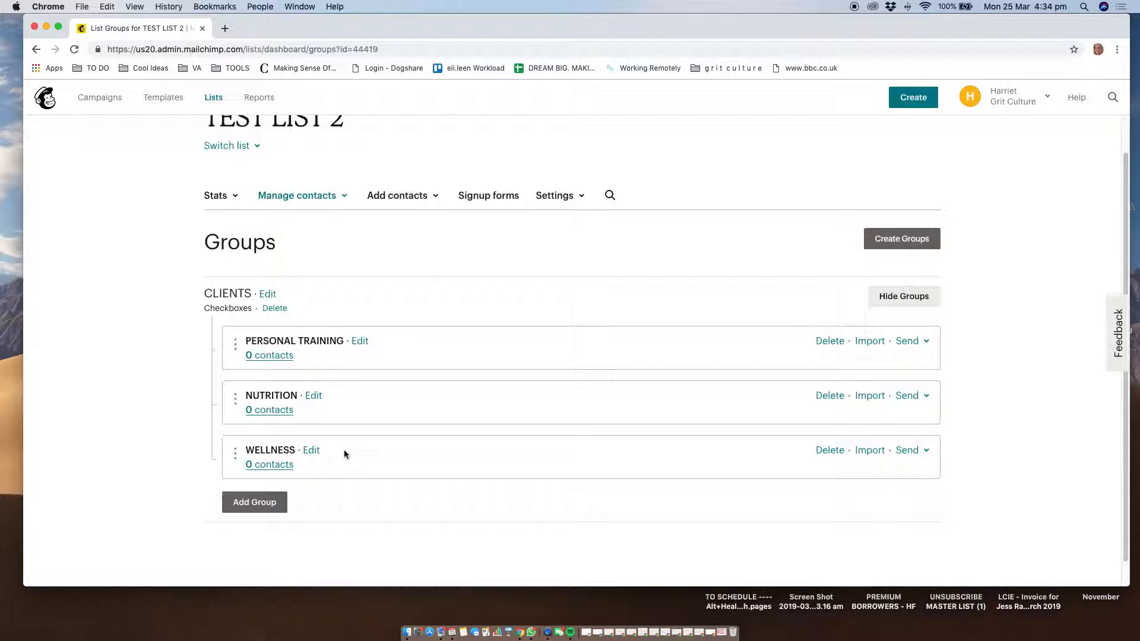
{"action": "scroll", "coordinate": [318, 299], "scroll_direction": "up", "scroll_amount": 1}
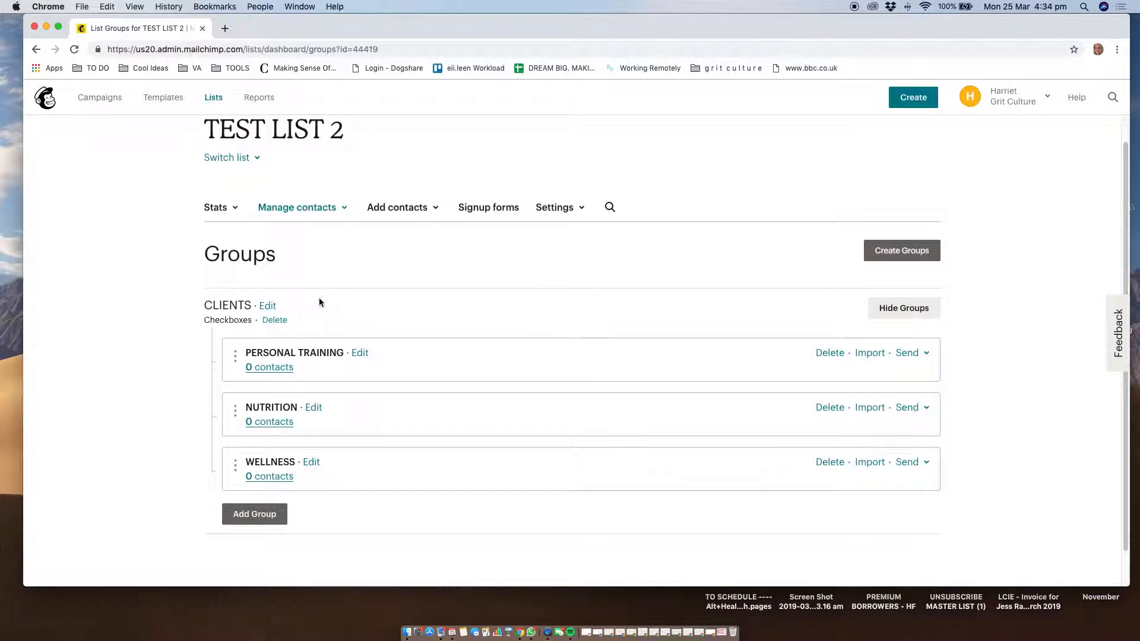
{"action": "scroll", "coordinate": [319, 300], "scroll_direction": "up", "scroll_amount": 2}
Step: Return to the lists overview, open TEST LIST 2 and bring up its form for adding a single subscriber
{"action": "left_click", "coordinate": [257, 188]}
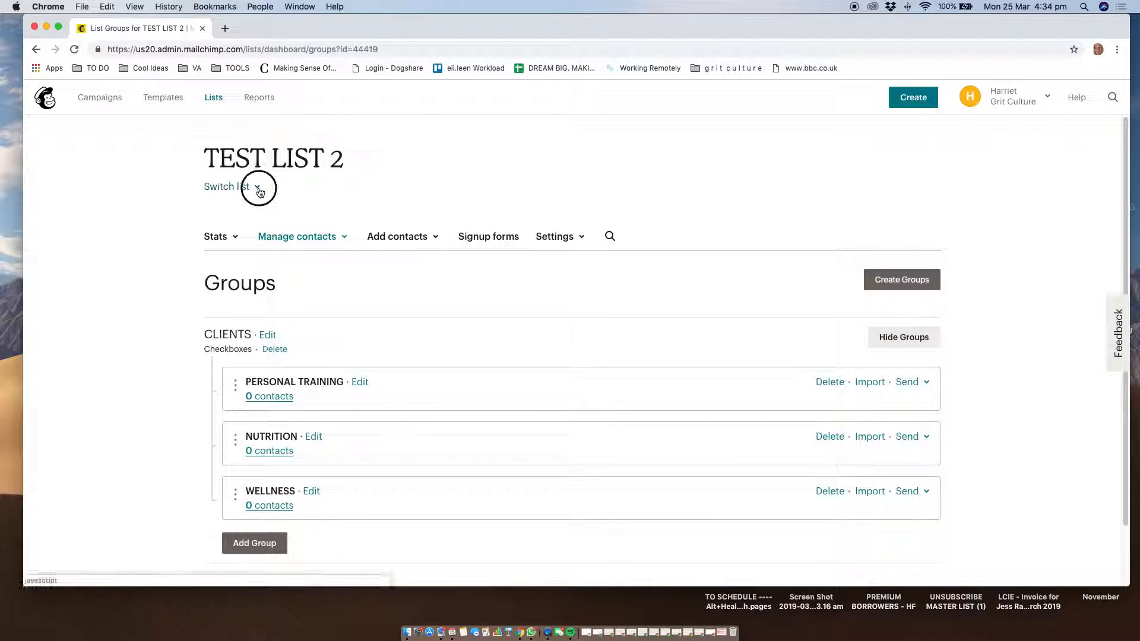
{"action": "left_click", "coordinate": [215, 100]}
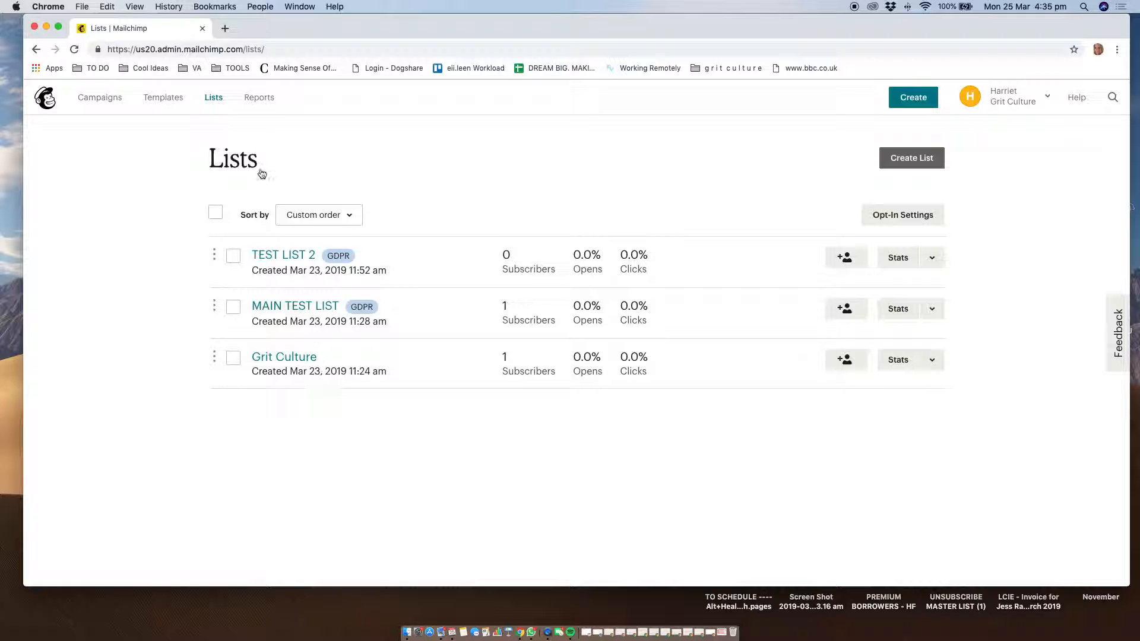
{"action": "left_click", "coordinate": [214, 99]}
{"action": "left_click", "coordinate": [290, 264]}
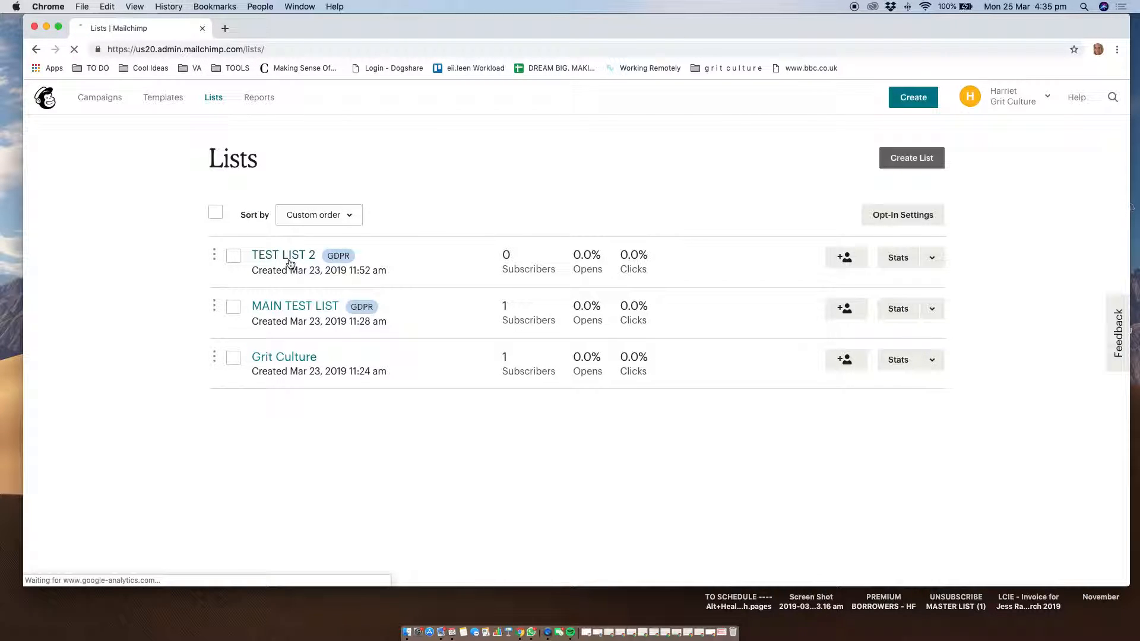
{"action": "left_click", "coordinate": [430, 237]}
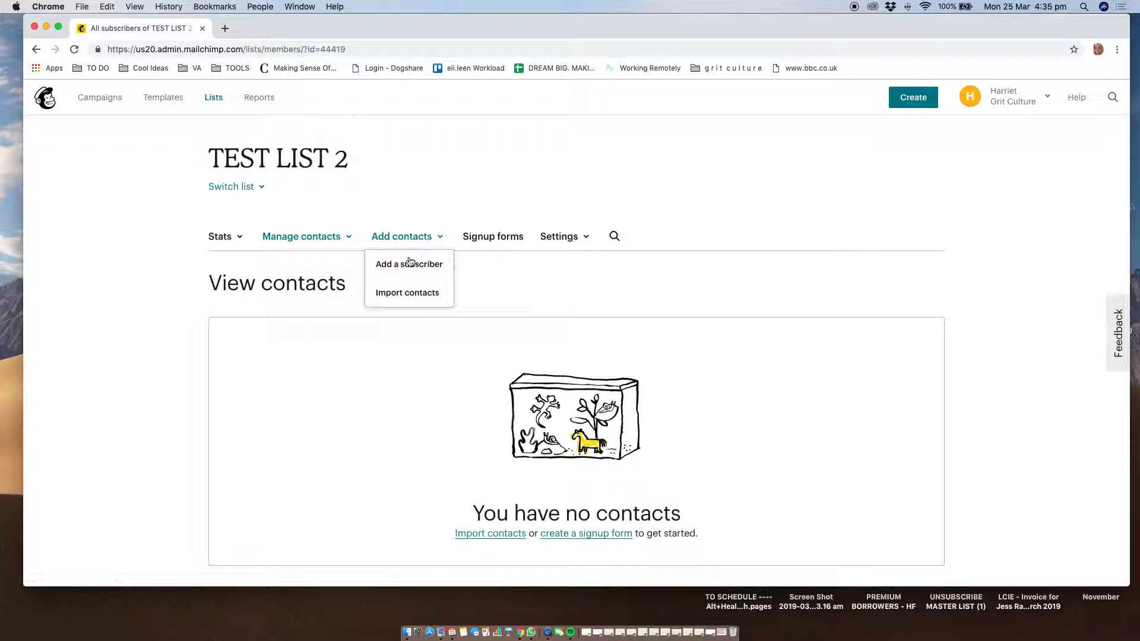
{"action": "left_click", "coordinate": [399, 262]}
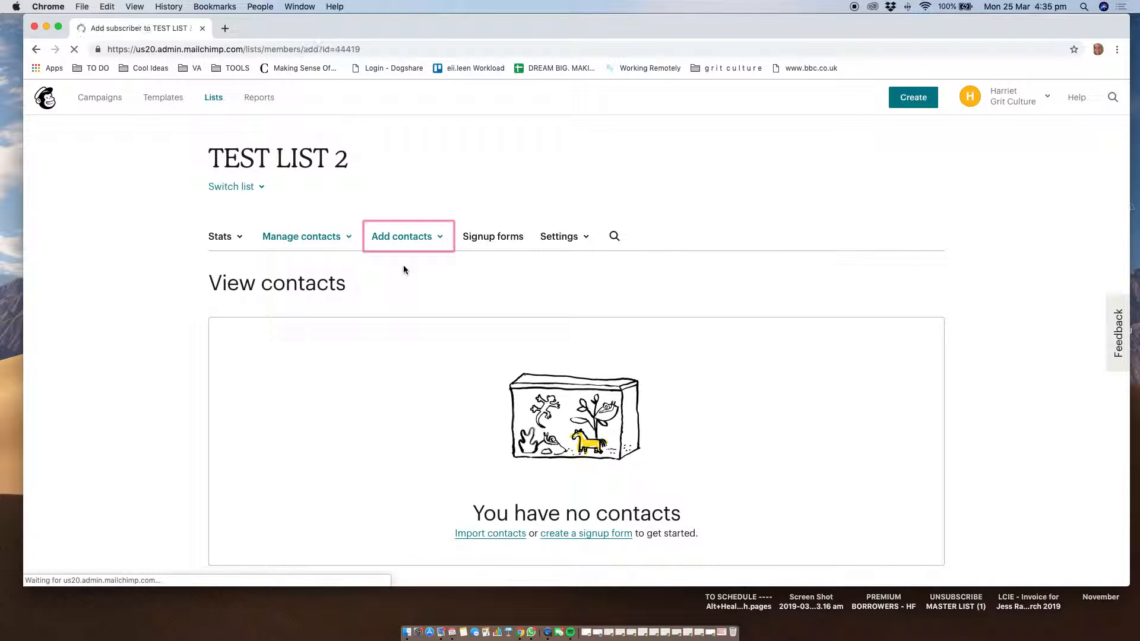
Step: Check the contact import sources for TEST LIST 2, then return to the add-subscriber form
{"action": "left_click", "coordinate": [437, 238]}
{"action": "left_click", "coordinate": [415, 293]}
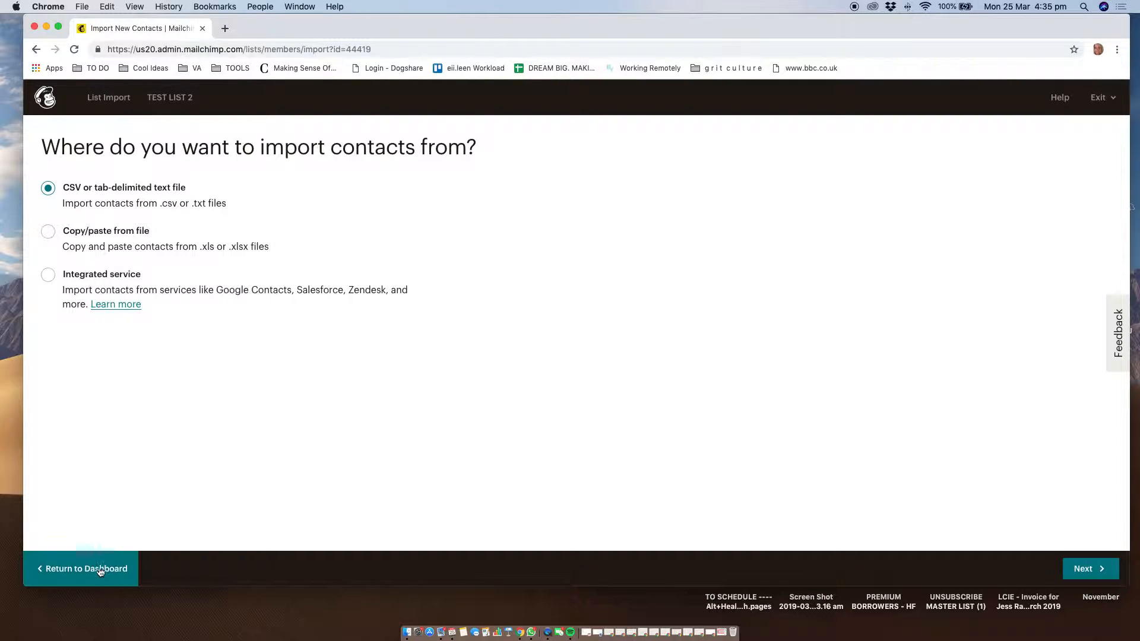
{"action": "left_click", "coordinate": [39, 51]}
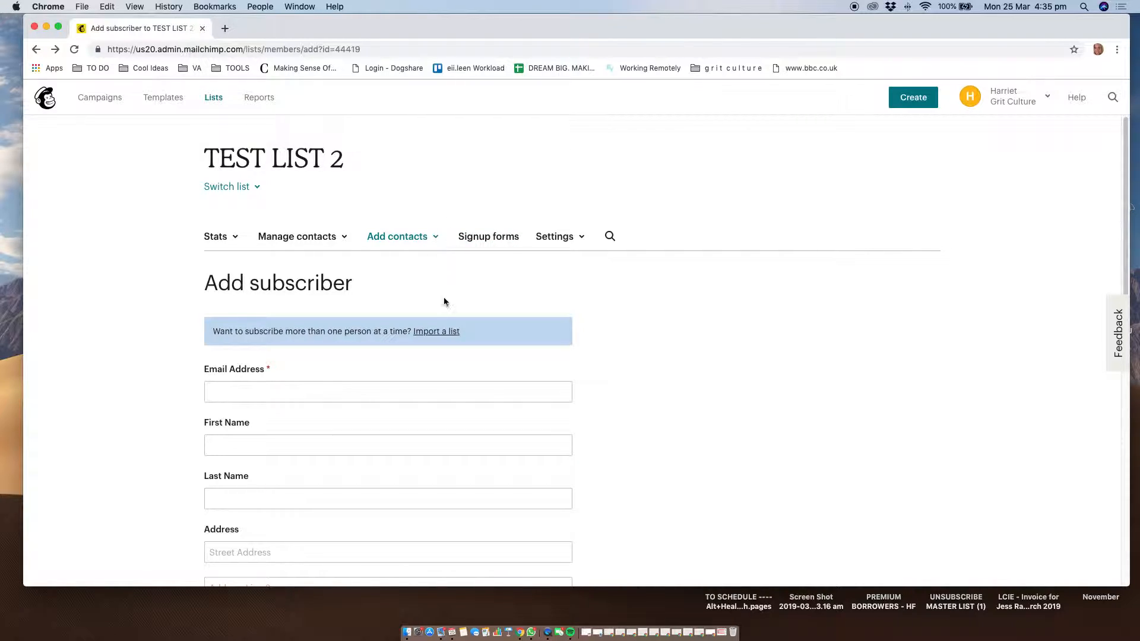
Step: Review the CLIENTS group options and the available tags in the add-subscriber form without assigning a tag
{"action": "scroll", "coordinate": [444, 314], "scroll_direction": "down", "scroll_amount": 1}
{"action": "scroll", "coordinate": [443, 315], "scroll_direction": "down", "scroll_amount": 10}
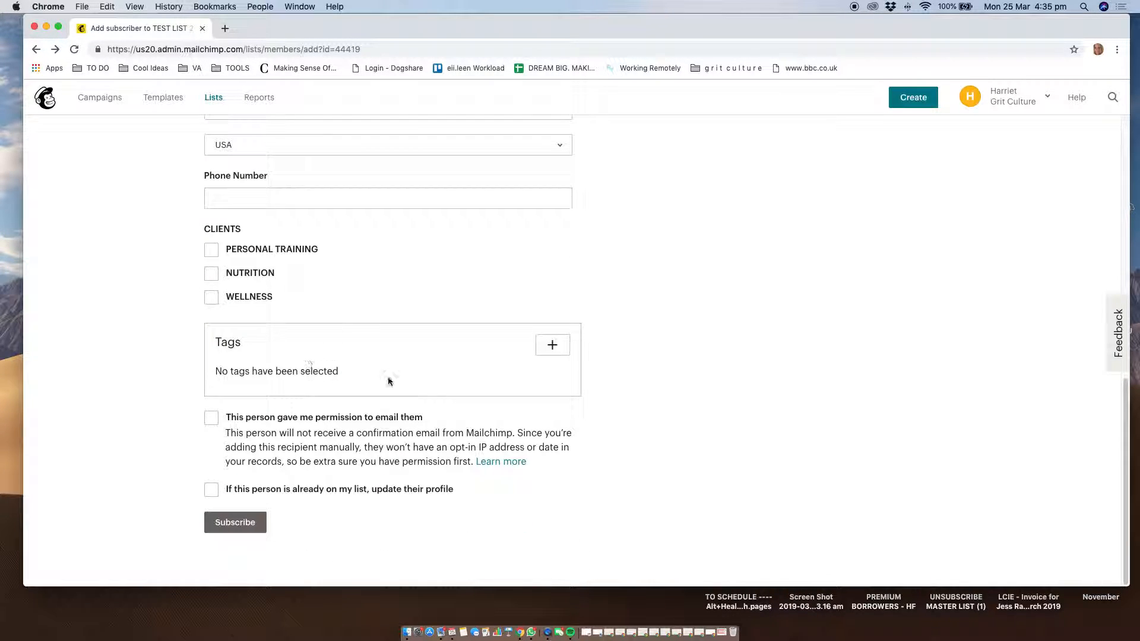
{"action": "left_click", "coordinate": [563, 352]}
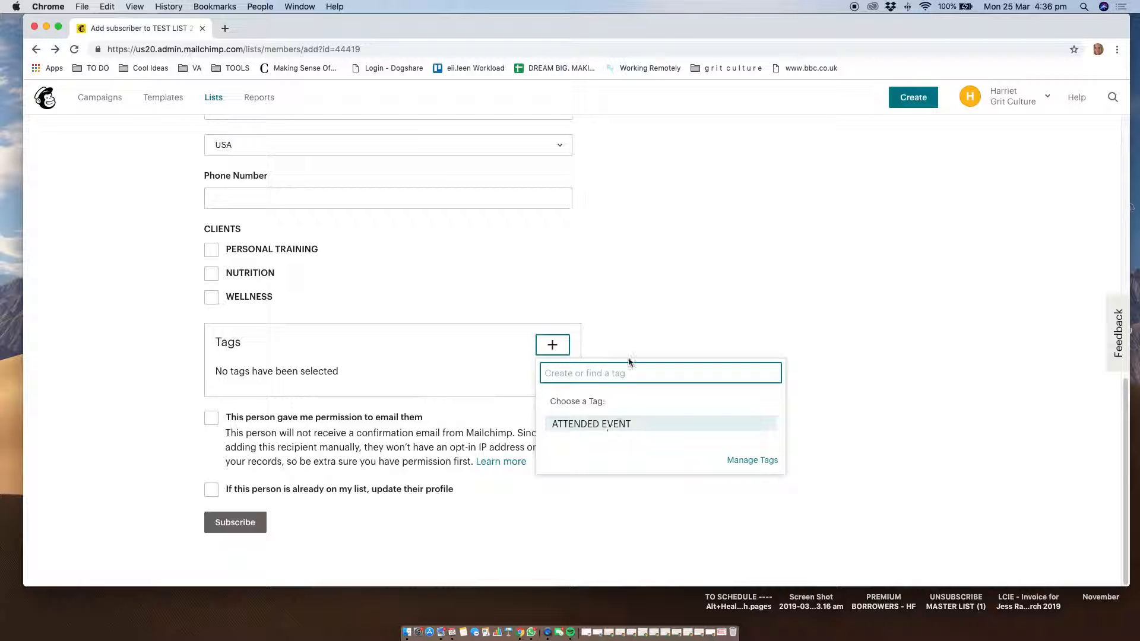
{"action": "left_click", "coordinate": [632, 337]}
Step: View the contacts of TEST LIST 2, then switch to MAIN TEST LIST and filter its contacts by the Attended event tag
{"action": "scroll", "coordinate": [623, 356], "scroll_direction": "up", "scroll_amount": 10}
{"action": "left_click", "coordinate": [334, 234]}
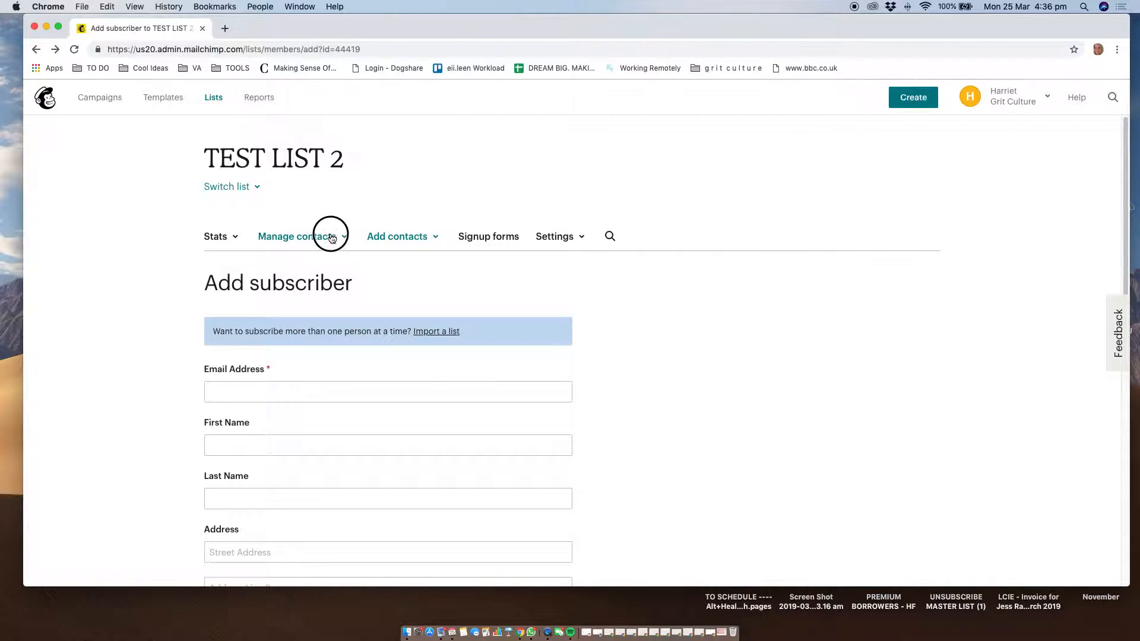
{"action": "left_click", "coordinate": [321, 267]}
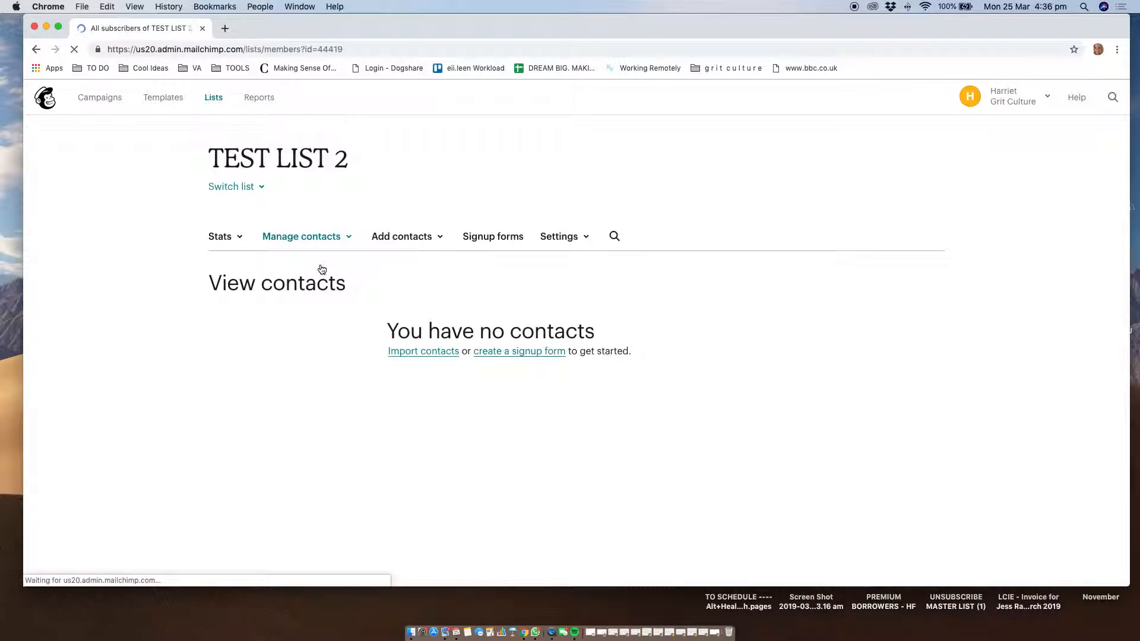
{"action": "left_click", "coordinate": [262, 184]}
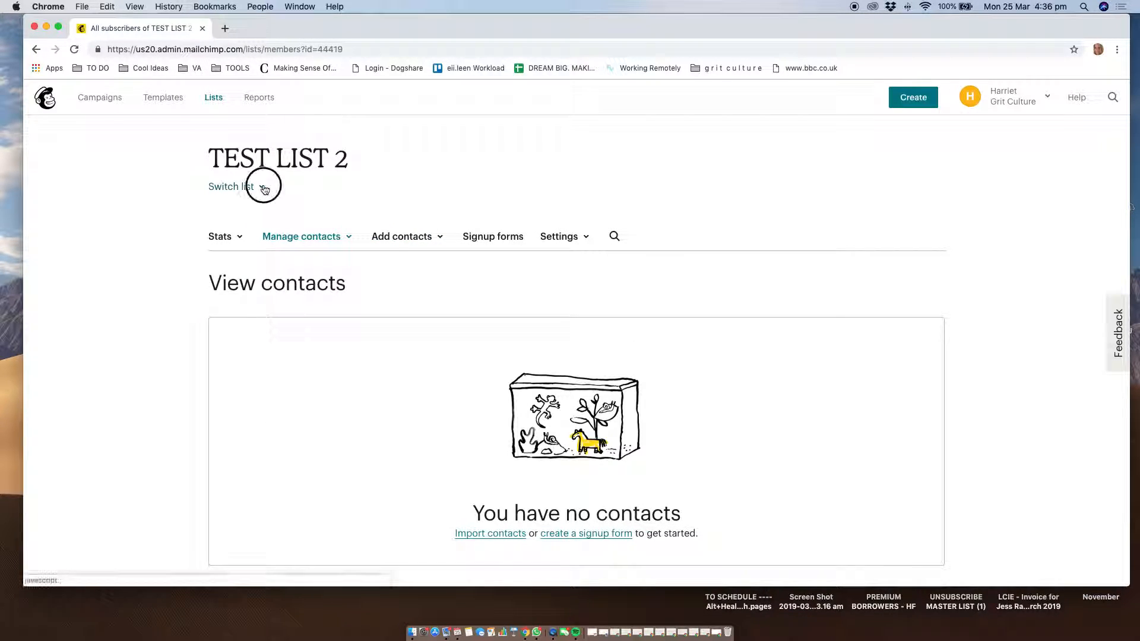
{"action": "left_click", "coordinate": [261, 214]}
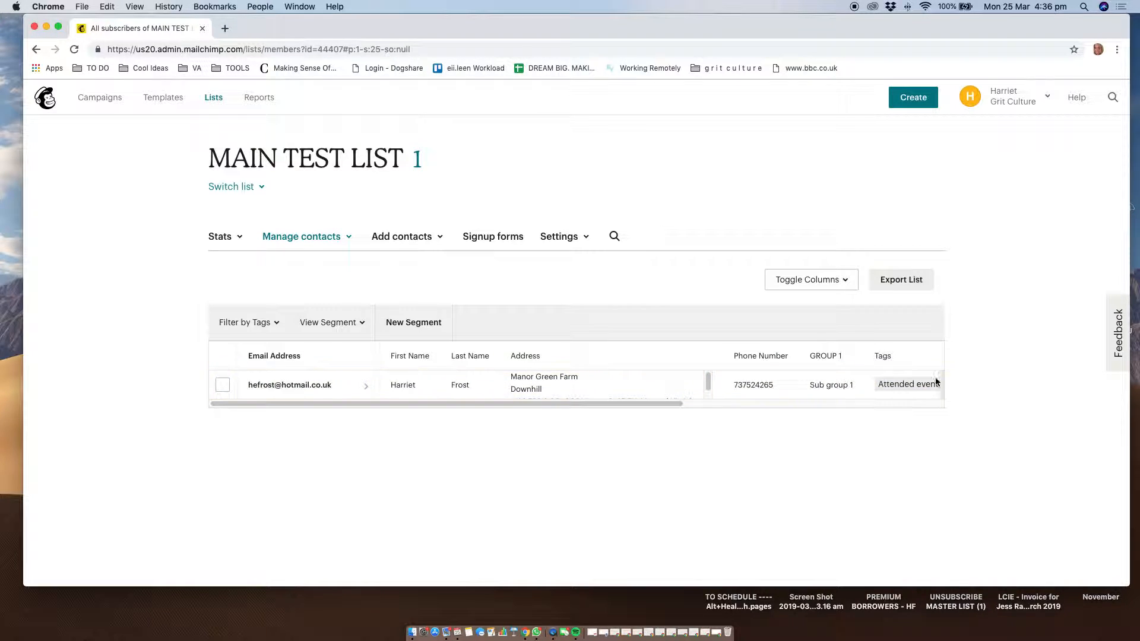
{"action": "left_click", "coordinate": [271, 323]}
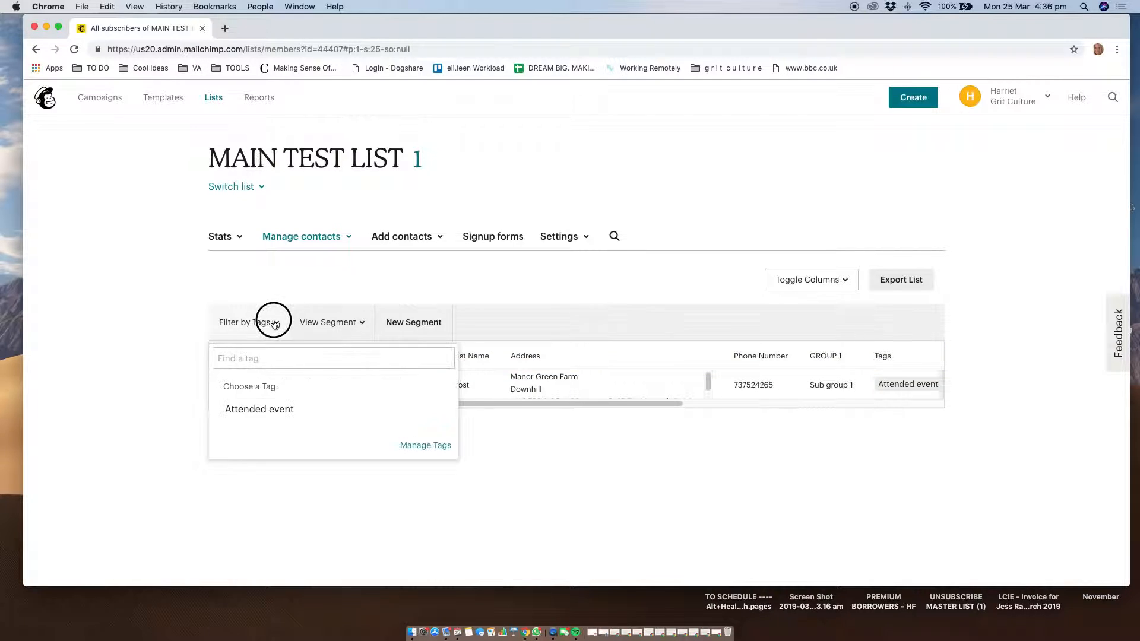
{"action": "left_click", "coordinate": [266, 408]}
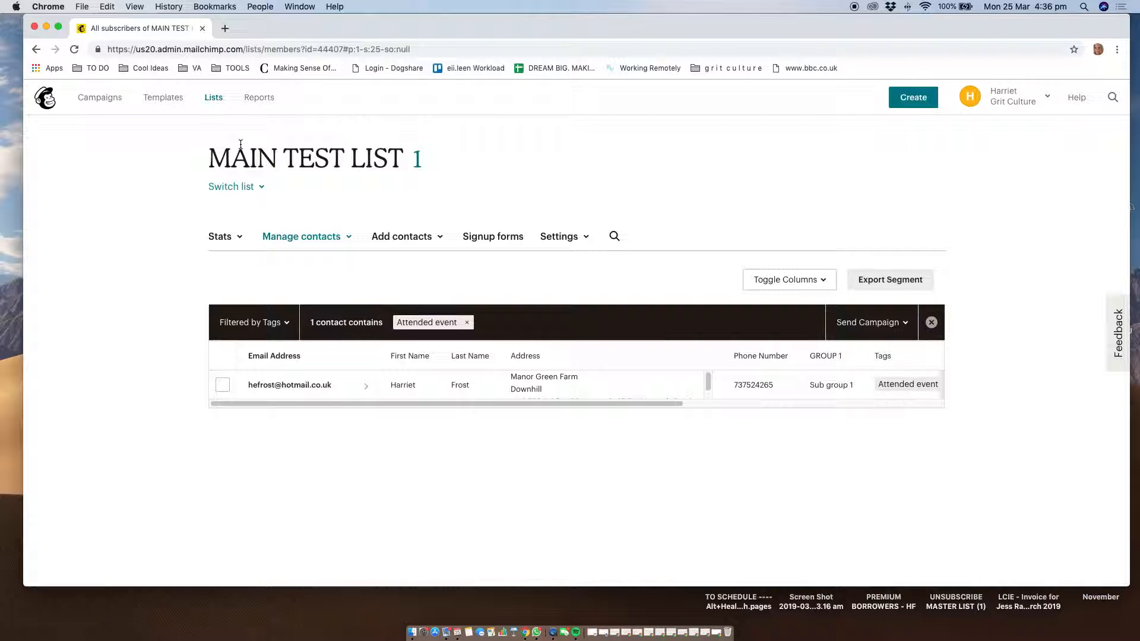
Step: Create a regular email campaign named "CONTENT - WHO ITS GOING TO - WHEN I WANT TO SEND - 1"
{"action": "left_click", "coordinate": [100, 97]}
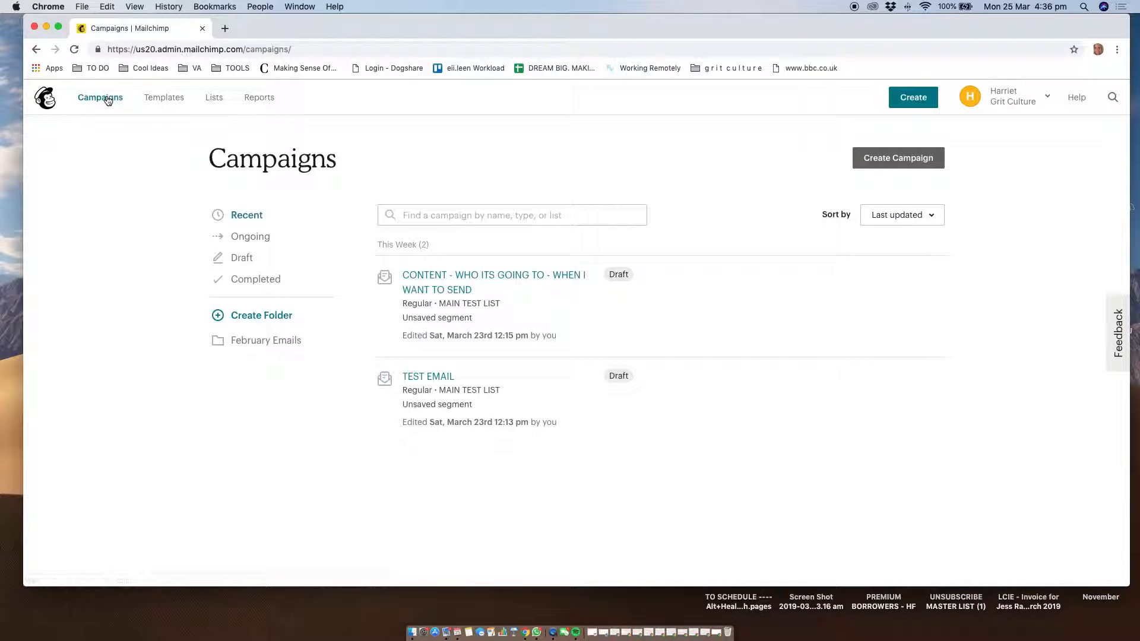
{"action": "mouse_move", "coordinate": [636, 265]}
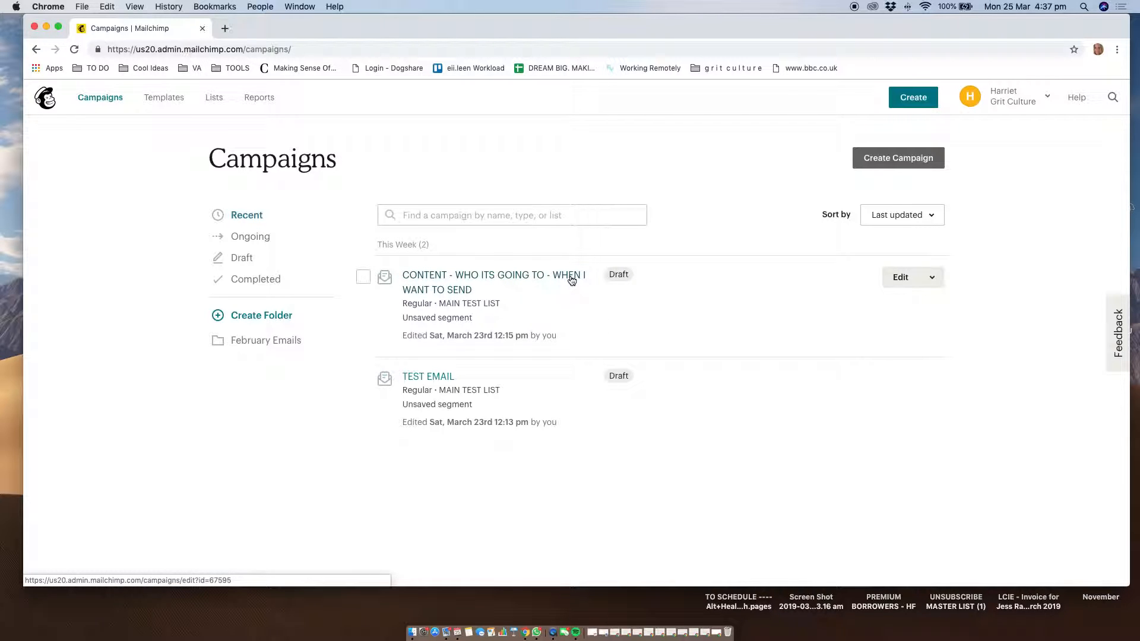
{"action": "left_click", "coordinate": [907, 159]}
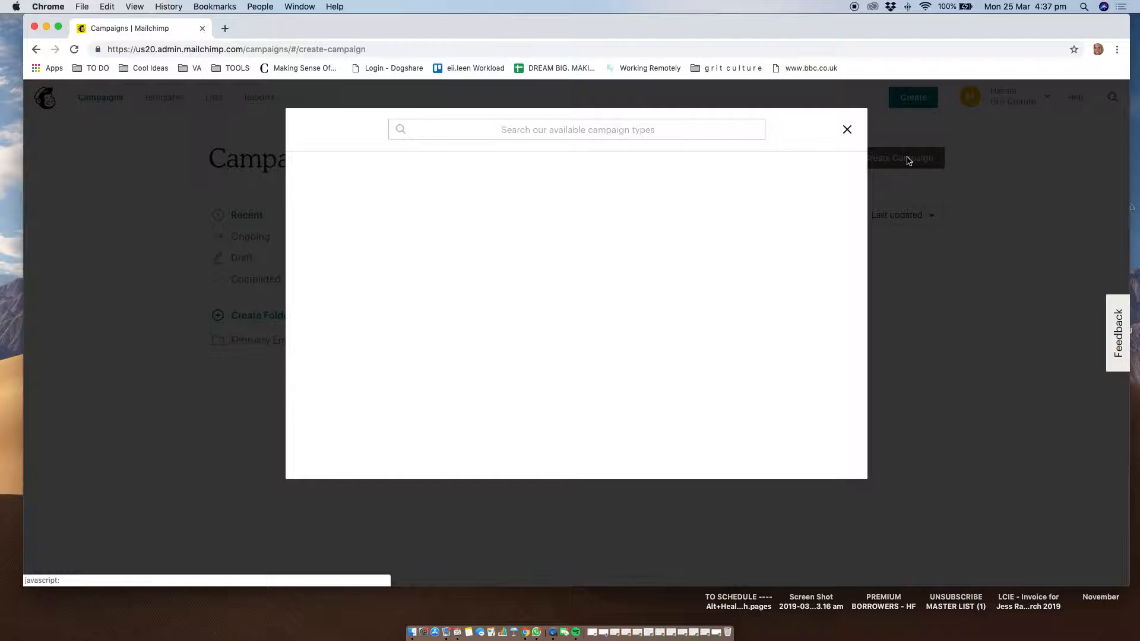
{"action": "left_click", "coordinate": [380, 189]}
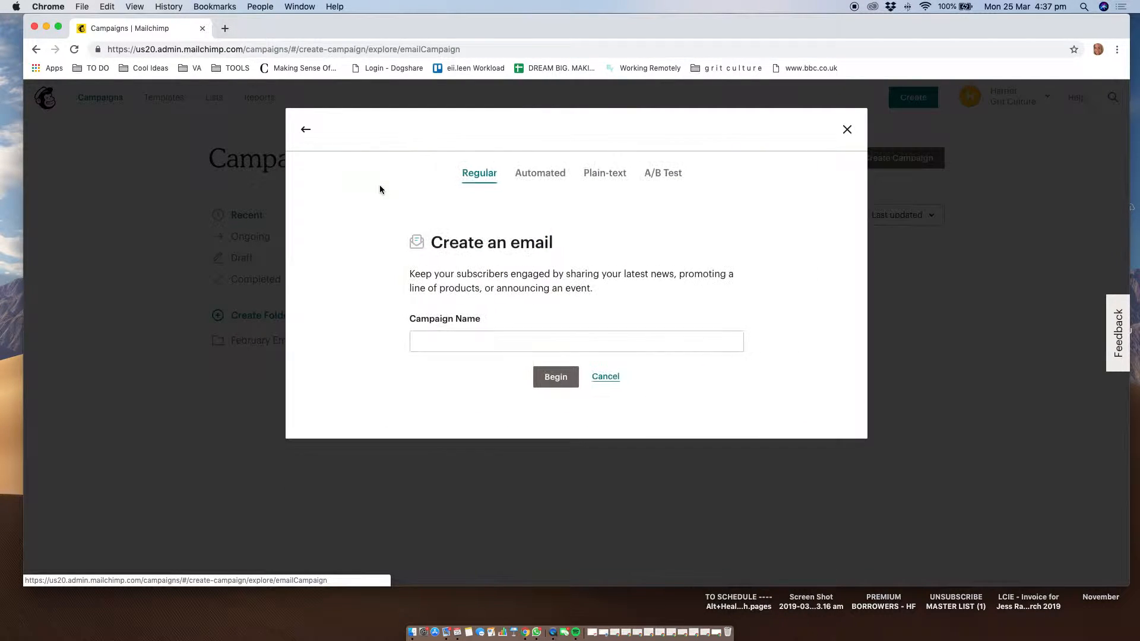
{"action": "left_click", "coordinate": [440, 344]}
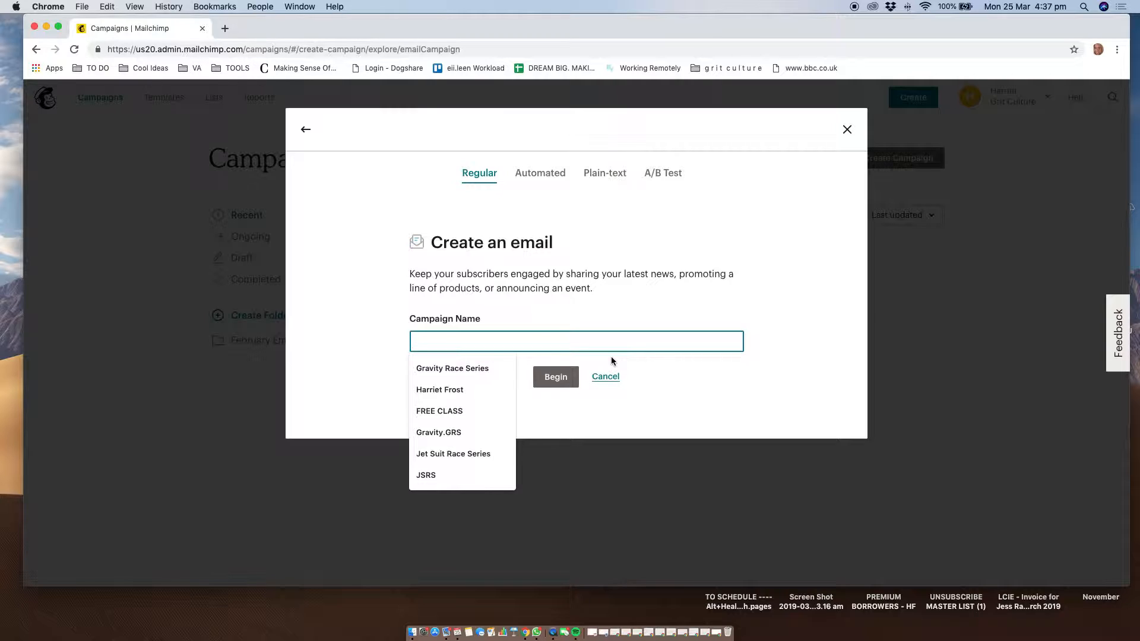
{"action": "type", "text": "CONT"}
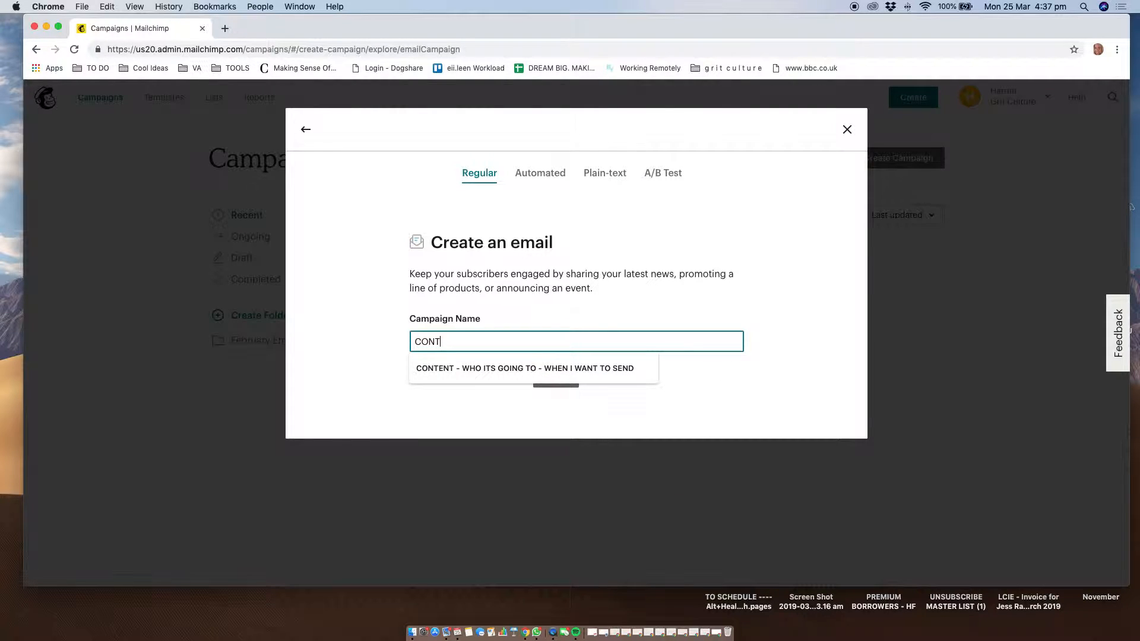
{"action": "type", "text": "ENT"}
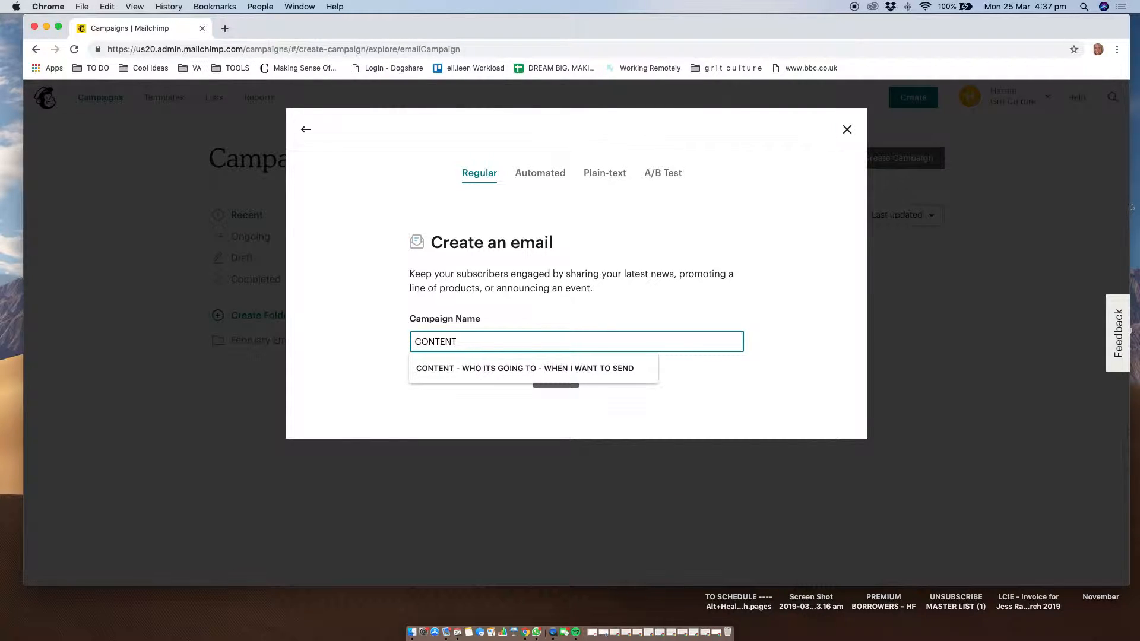
{"action": "left_click", "coordinate": [605, 367]}
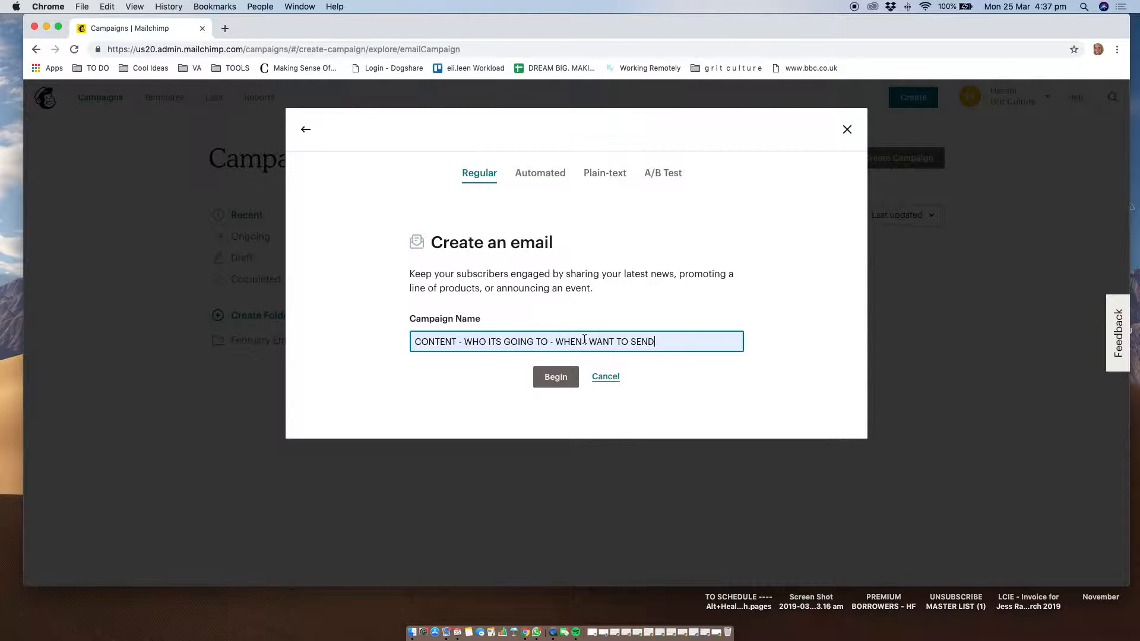
{"action": "type", "text": "- 1"}
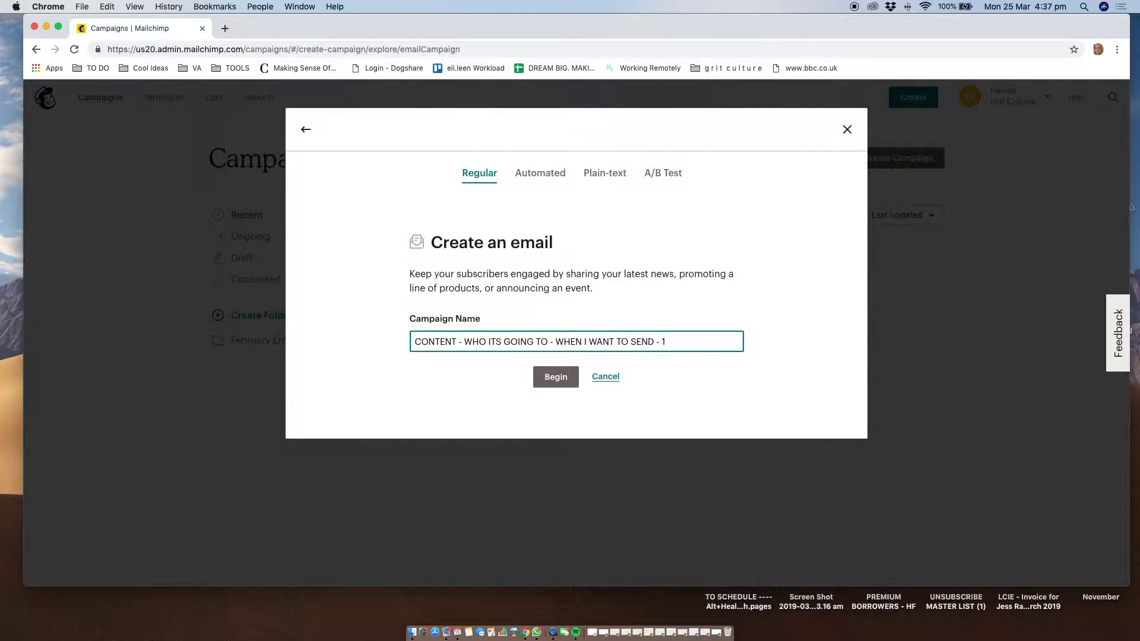
{"action": "left_click", "coordinate": [558, 377]}
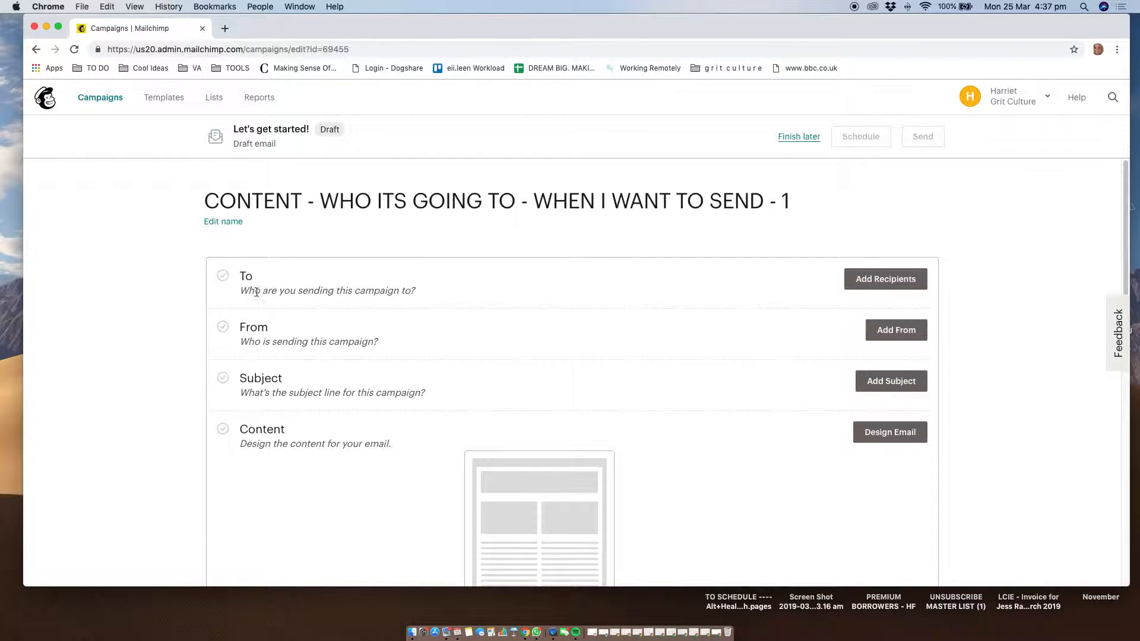
Step: Set the campaign's recipient list to TEST LIST 2 after trying the other lists, and target a group or new segment
{"action": "left_click", "coordinate": [883, 285]}
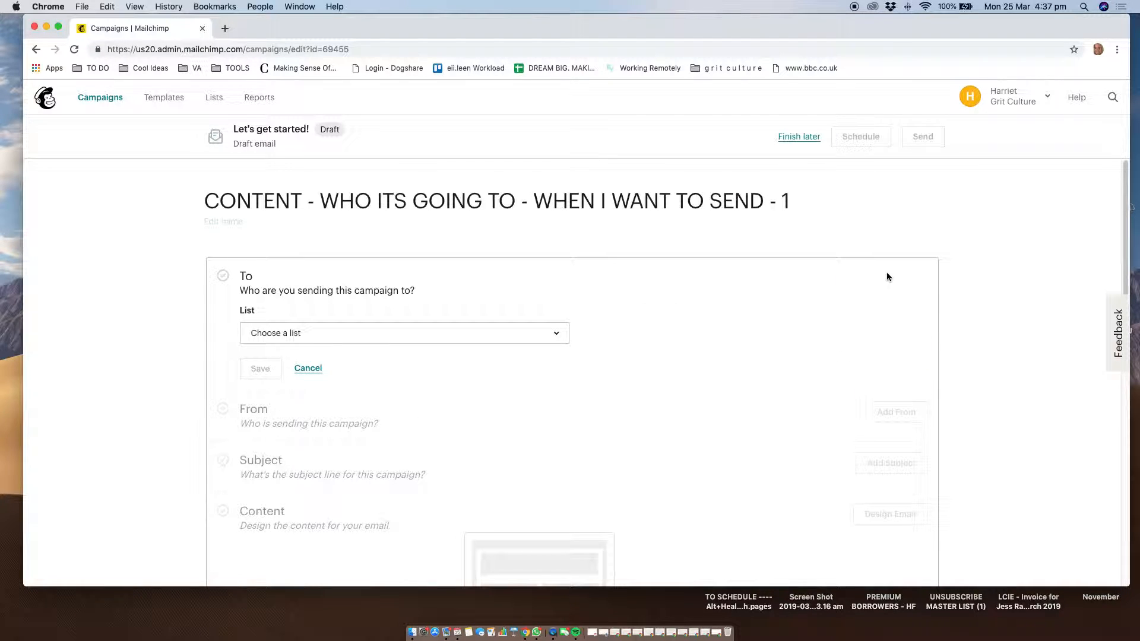
{"action": "left_click", "coordinate": [514, 338]}
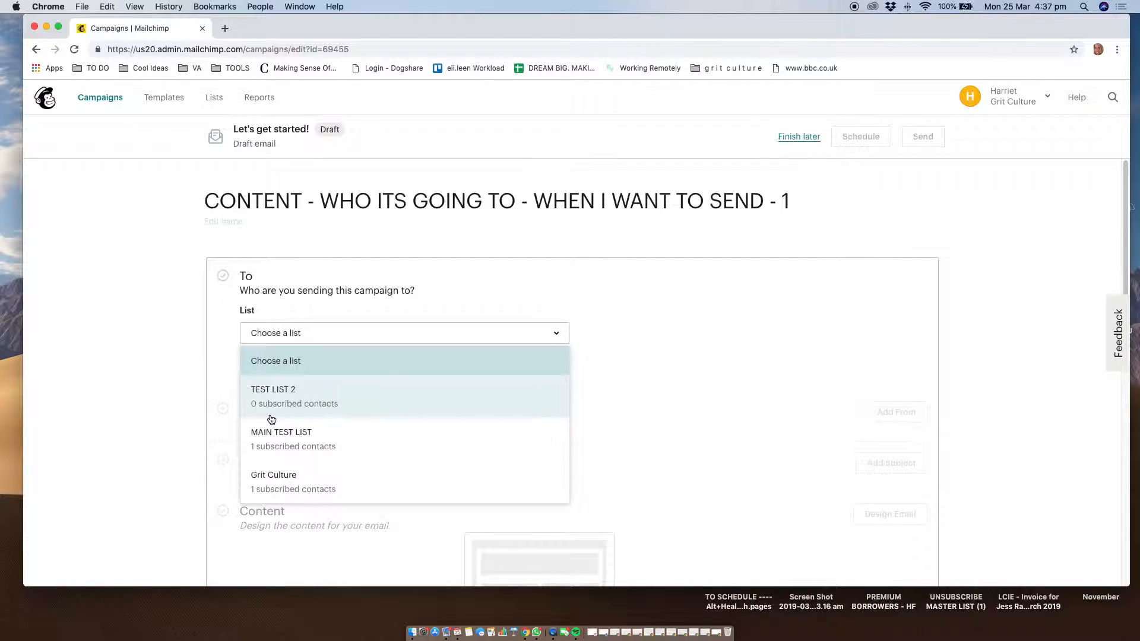
{"action": "left_click", "coordinate": [294, 411]}
{"action": "left_click", "coordinate": [337, 338]}
{"action": "left_click", "coordinate": [305, 436]}
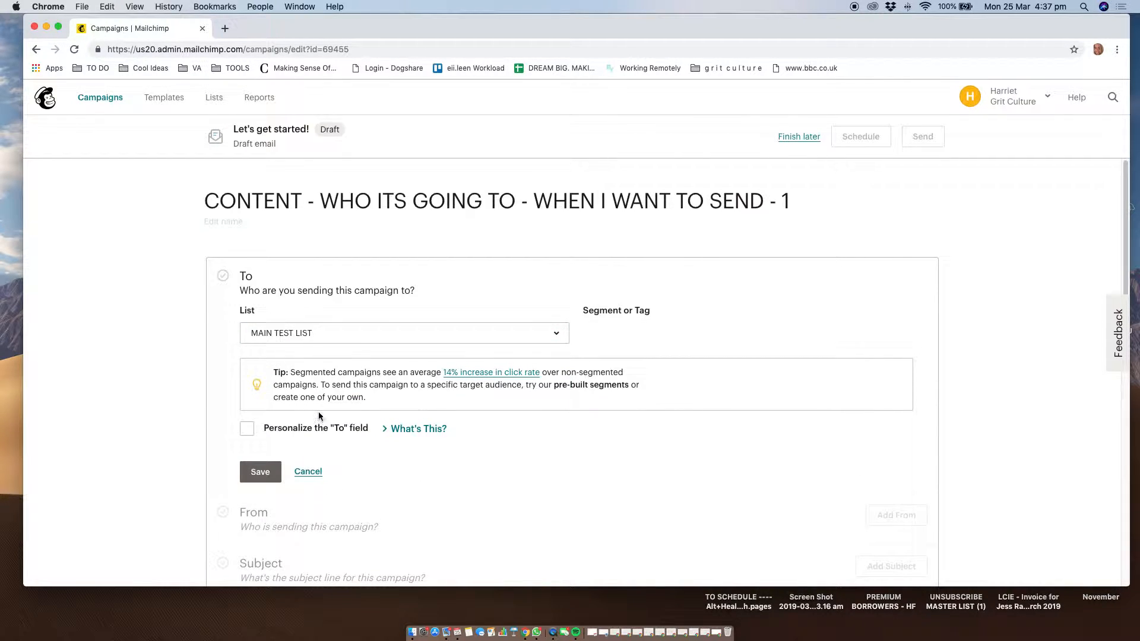
{"action": "left_click", "coordinate": [356, 338]}
{"action": "left_click", "coordinate": [319, 481]}
{"action": "left_click", "coordinate": [333, 332]}
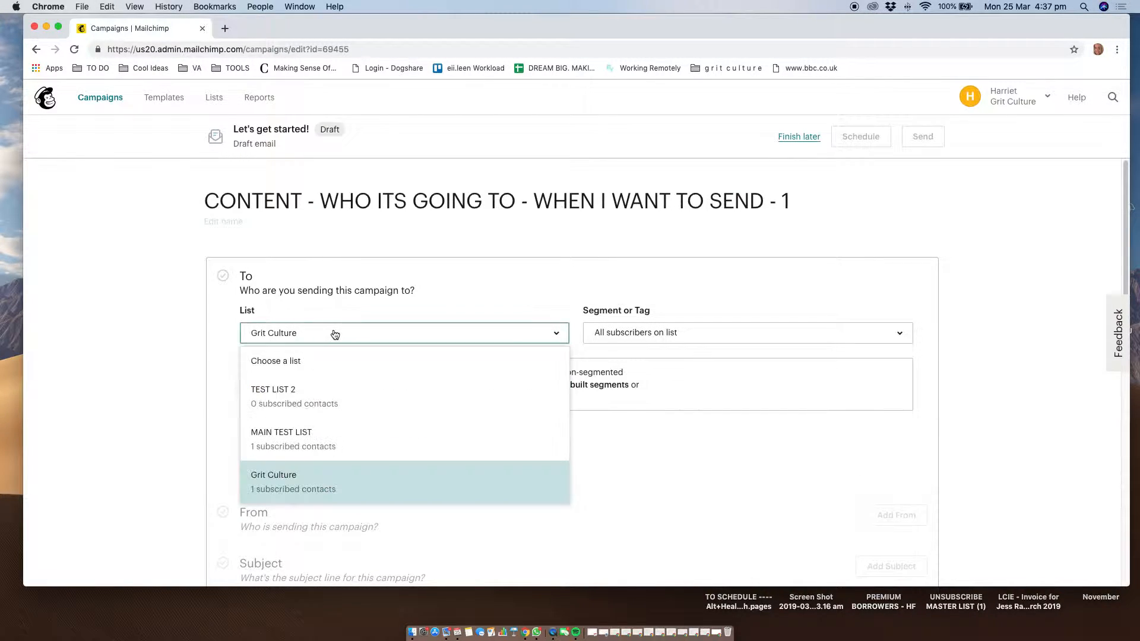
{"action": "left_click", "coordinate": [325, 394]}
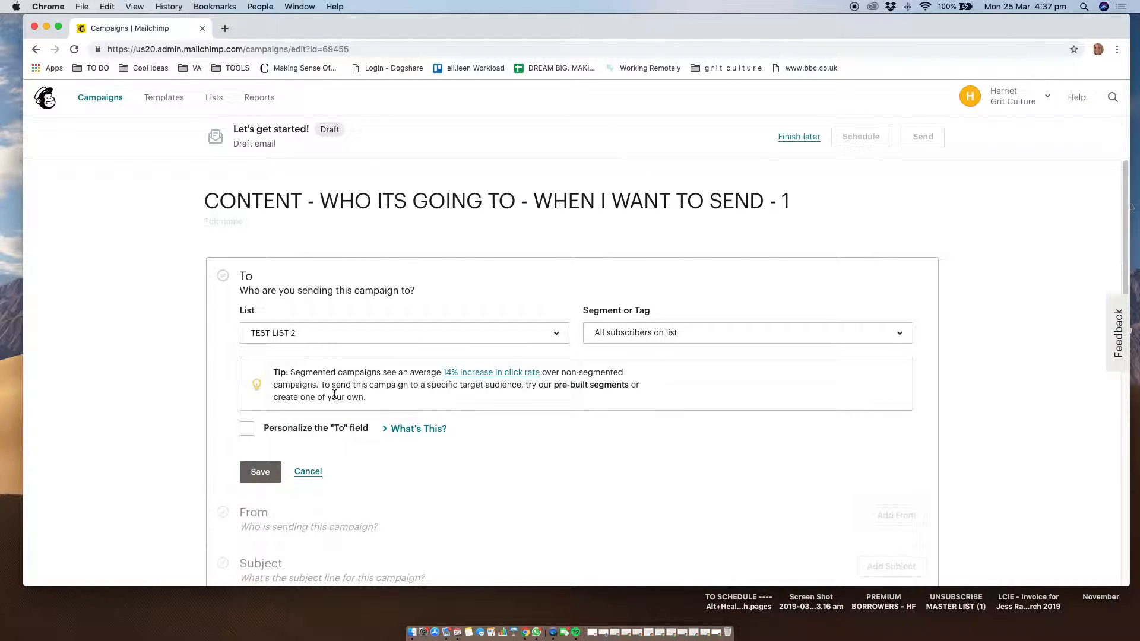
{"action": "left_click", "coordinate": [631, 337]}
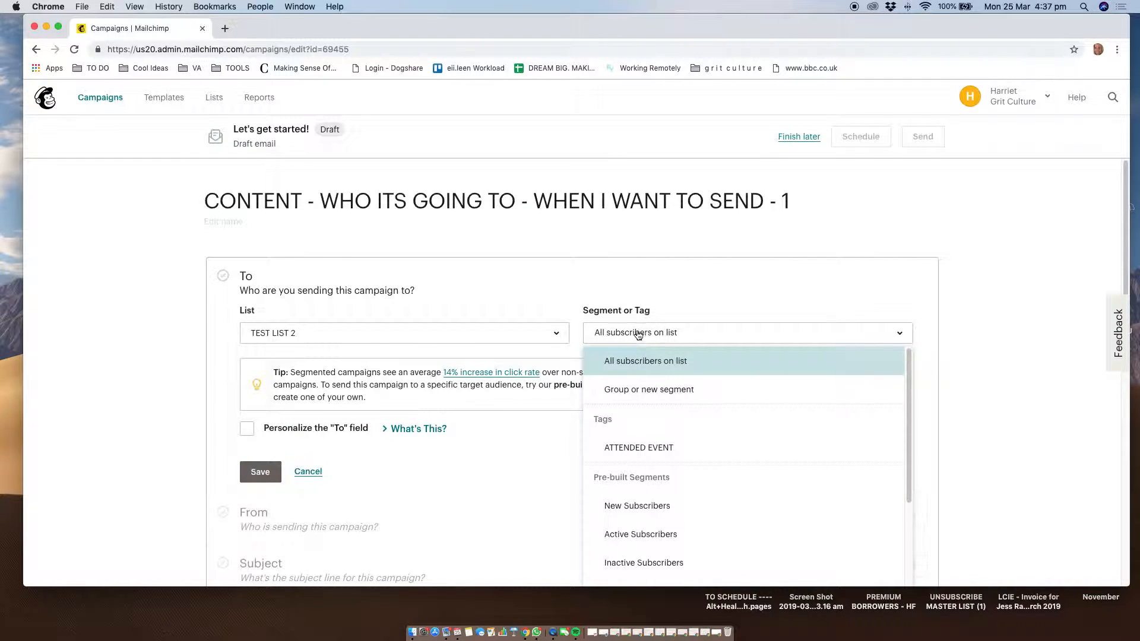
{"action": "left_click", "coordinate": [651, 393]}
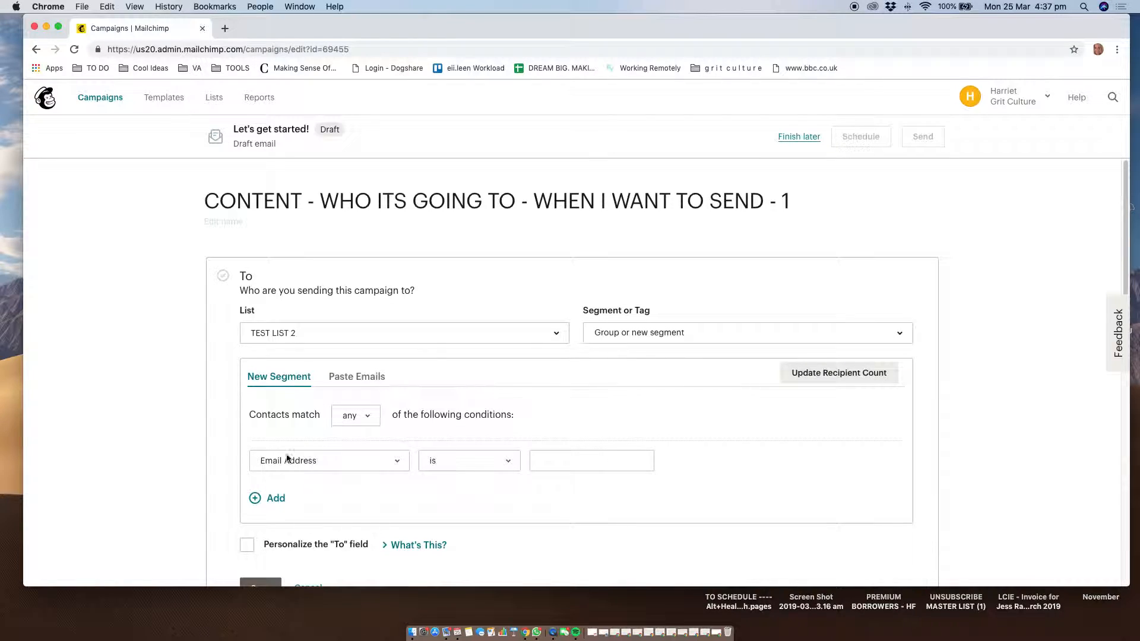
Step: Try a segment condition on the CLIENTS group, selecting its PERSONAL TRAINING, WELLNESS and NUTRITION options in different combinations
{"action": "left_click", "coordinate": [299, 461]}
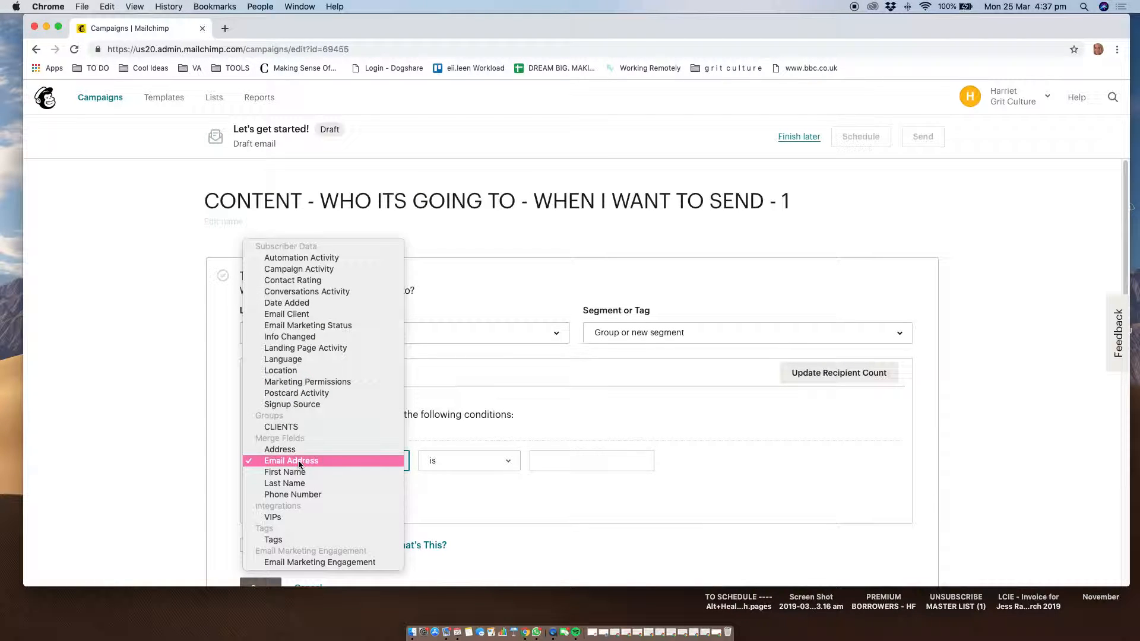
{"action": "left_click", "coordinate": [302, 426]}
{"action": "scroll", "coordinate": [498, 408], "scroll_direction": "down", "scroll_amount": 4}
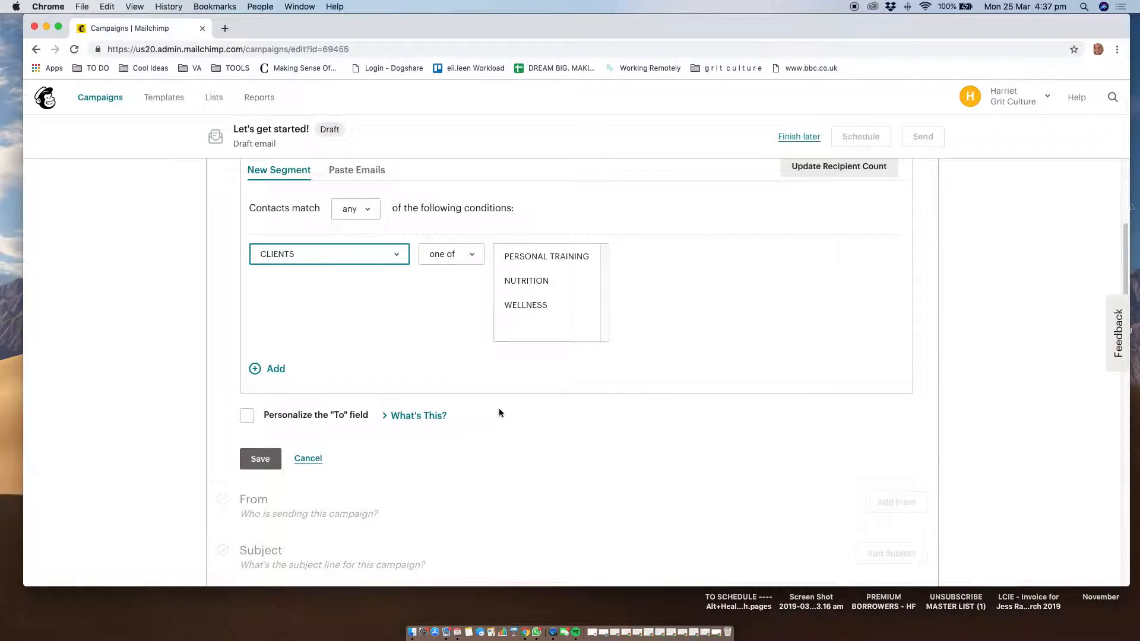
{"action": "left_click", "coordinate": [533, 267]}
{"action": "left_click", "coordinate": [547, 304], "text": "super"}
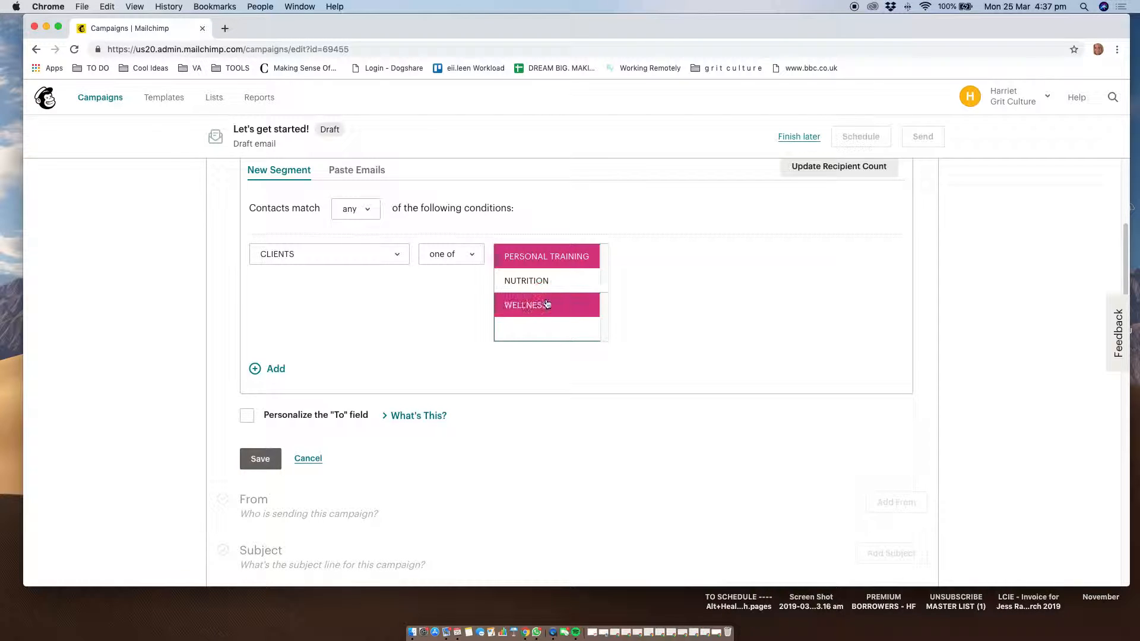
{"action": "left_click", "coordinate": [550, 282]}
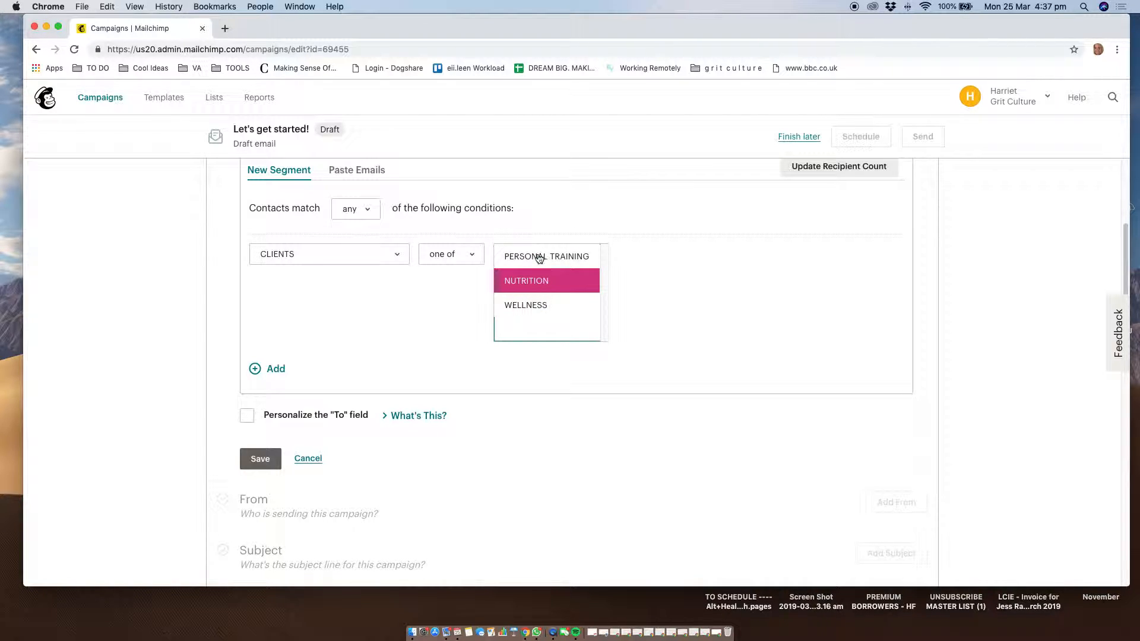
{"action": "left_click", "coordinate": [539, 259]}
{"action": "left_click", "coordinate": [538, 302]}
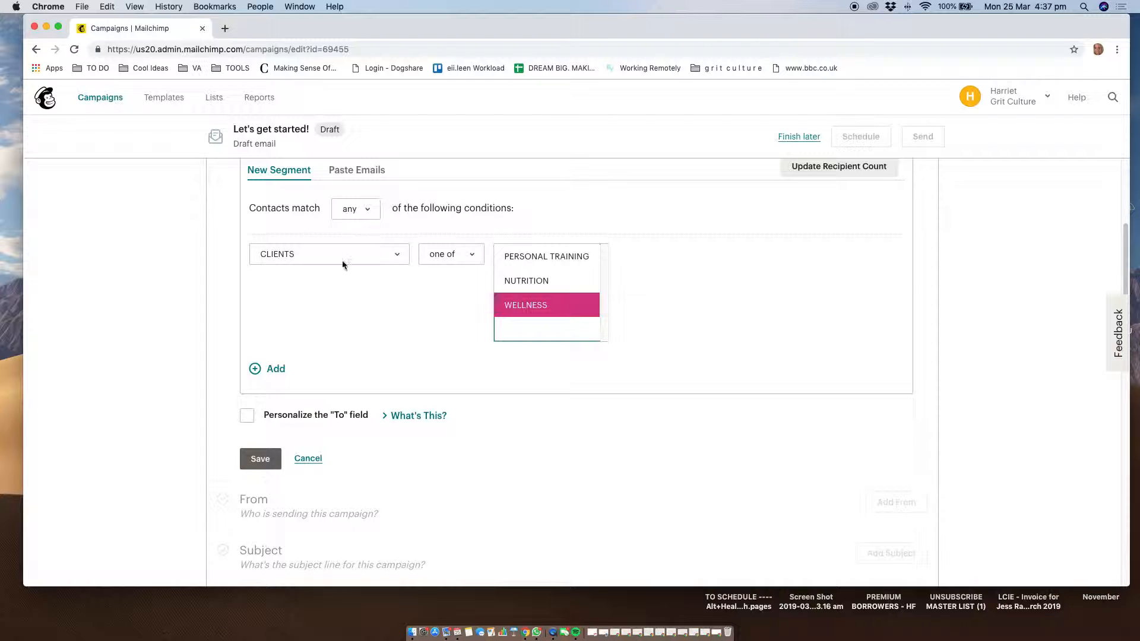
Step: Set the segment condition to Date Added after trying Email Client, and save the campaign's recipients
{"action": "left_click", "coordinate": [375, 254]}
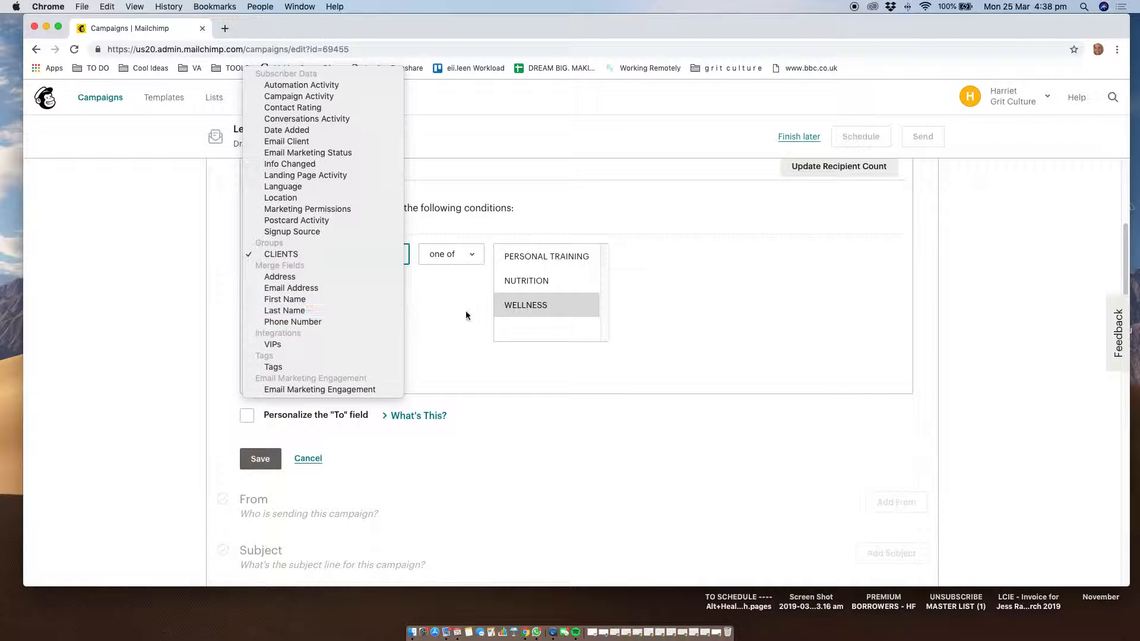
{"action": "left_click", "coordinate": [297, 140]}
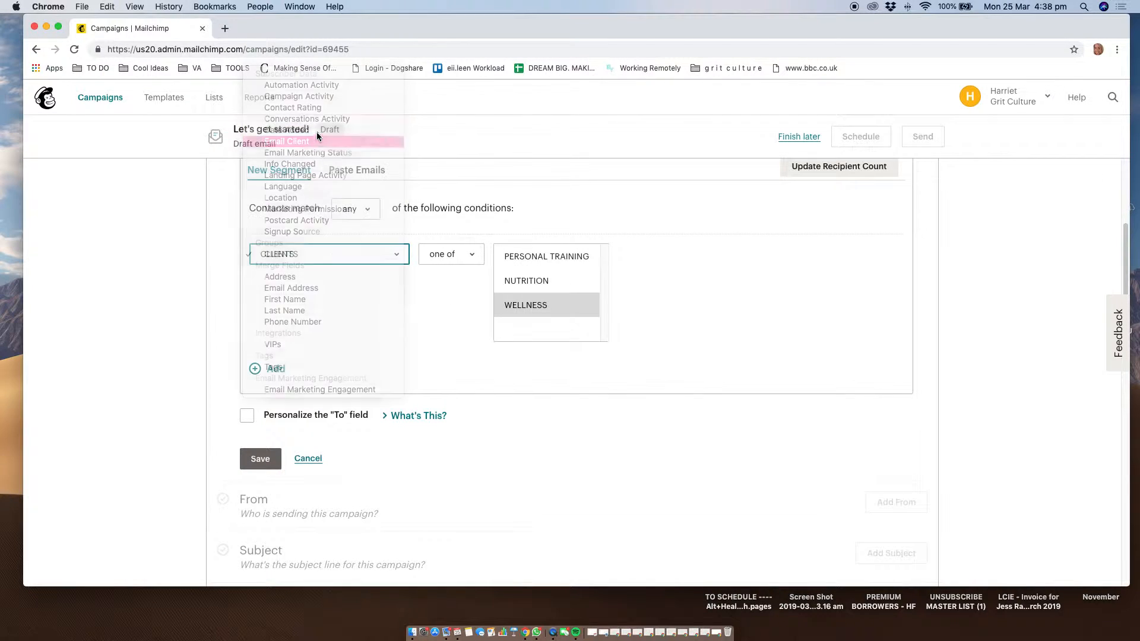
{"action": "left_click", "coordinate": [330, 250]}
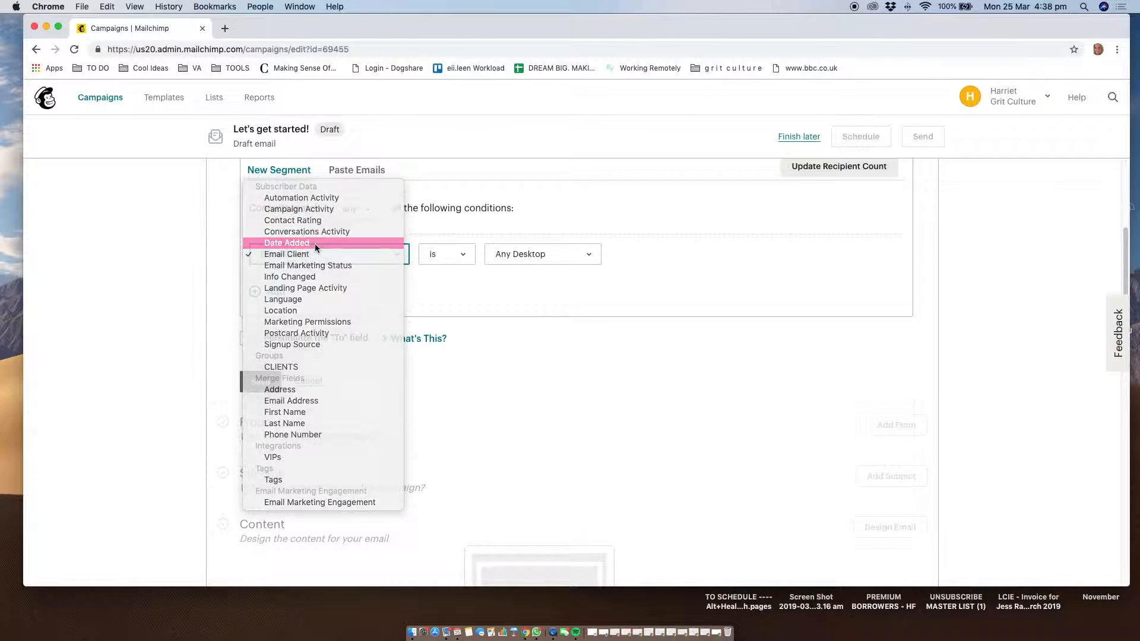
{"action": "left_click", "coordinate": [312, 245]}
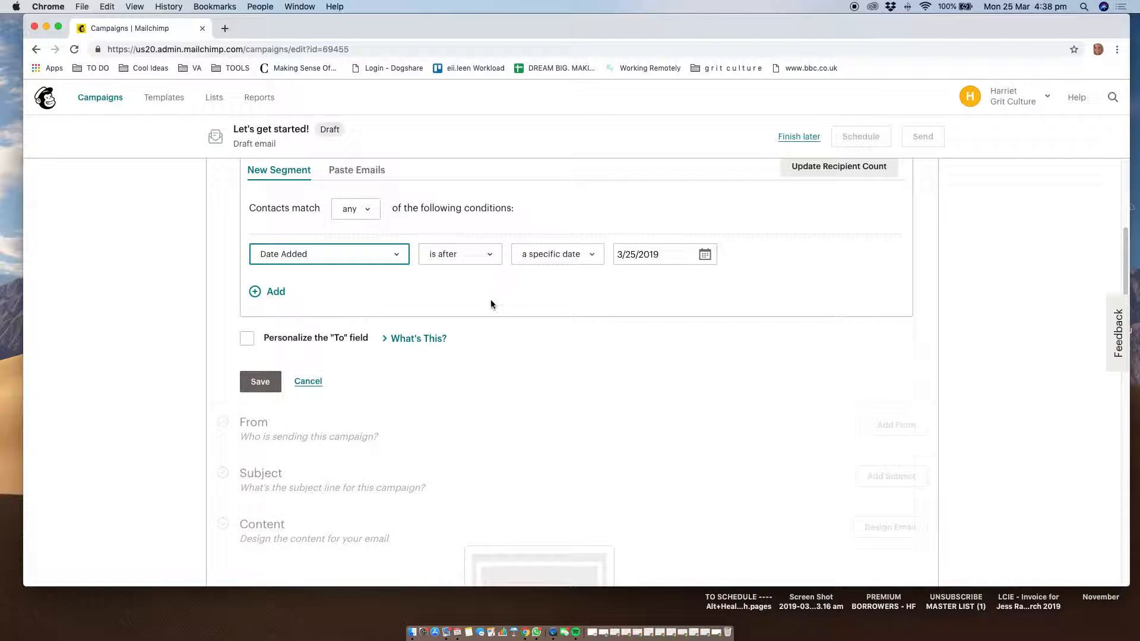
{"action": "left_click", "coordinate": [264, 383]}
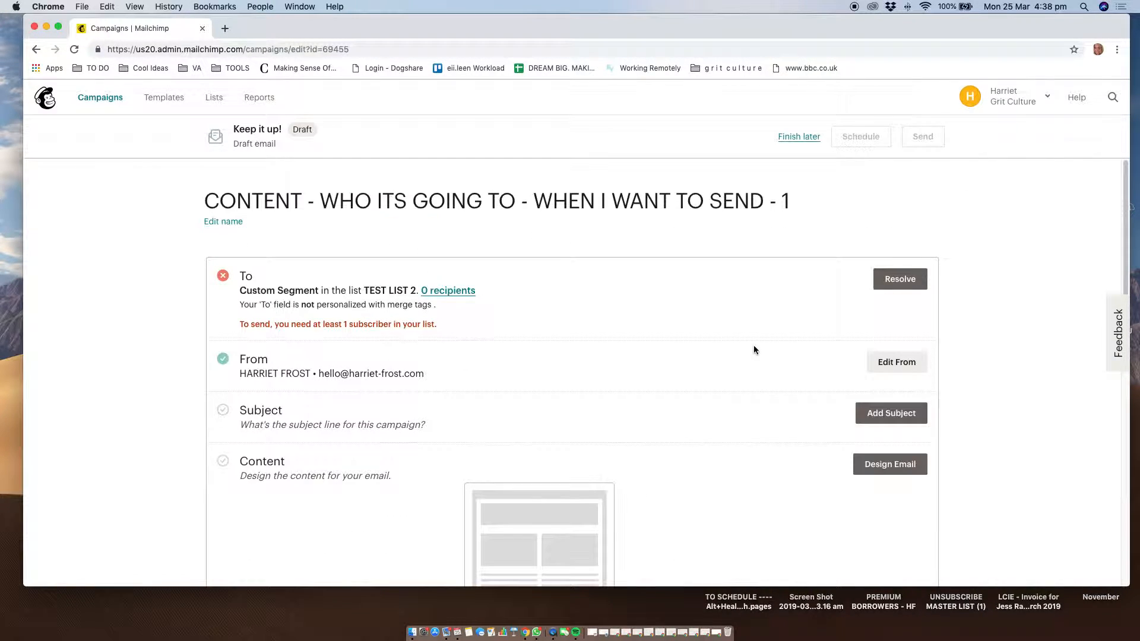
Step: Review the campaign's sender name and email address fields, then leave them without saving
{"action": "scroll", "coordinate": [754, 349], "scroll_direction": "down", "scroll_amount": 1}
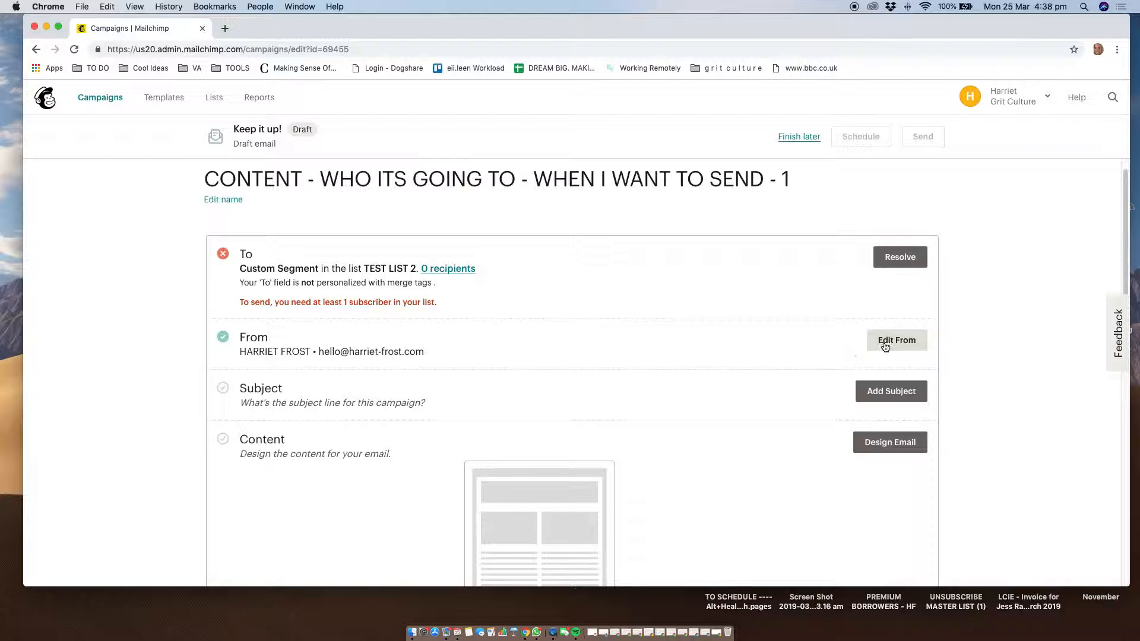
{"action": "left_click", "coordinate": [911, 350]}
{"action": "left_click", "coordinate": [516, 399]}
{"action": "left_click", "coordinate": [640, 408]}
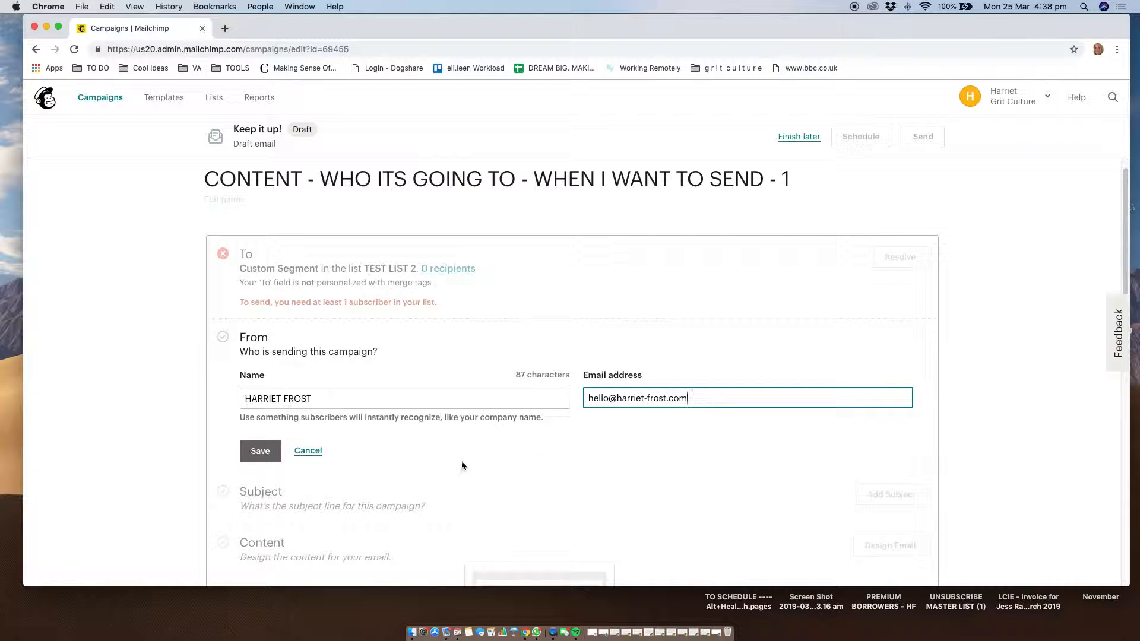
{"action": "left_click", "coordinate": [316, 452]}
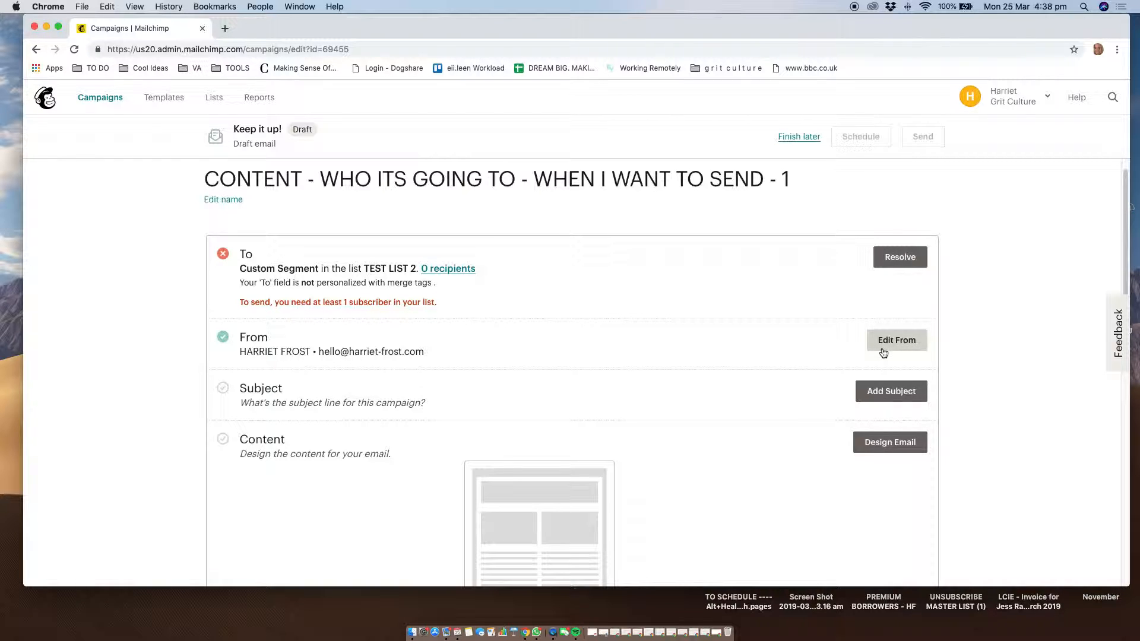
Step: Review the campaign's subject and preview text fields, then leave them empty
{"action": "scroll", "coordinate": [883, 353], "scroll_direction": "down", "scroll_amount": 3}
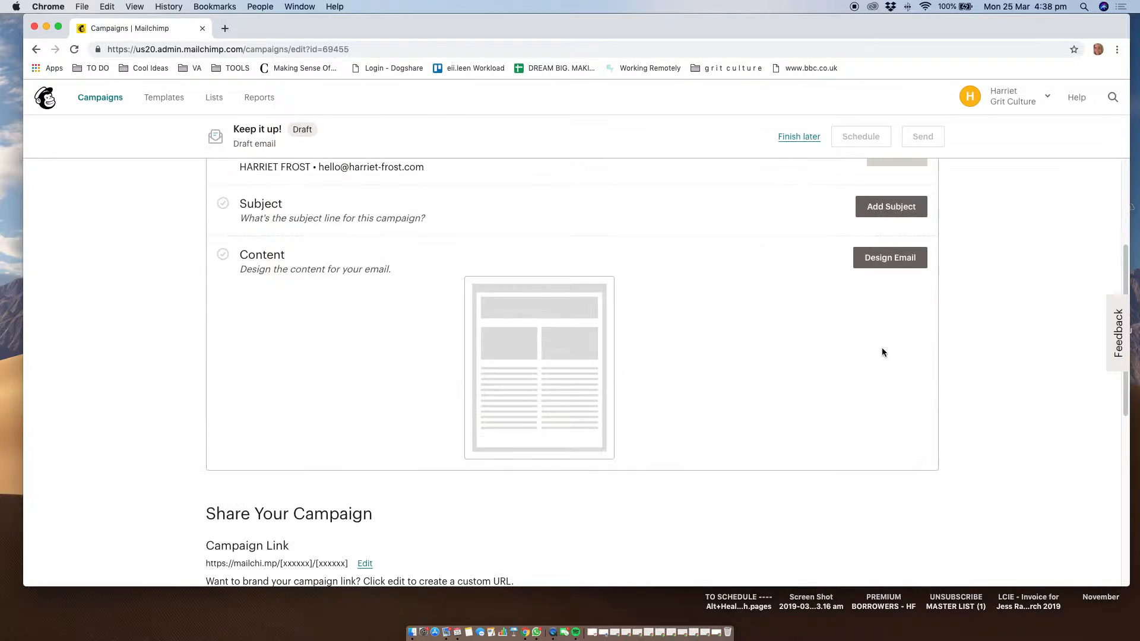
{"action": "scroll", "coordinate": [890, 236], "scroll_direction": "up", "scroll_amount": 1}
{"action": "left_click", "coordinate": [899, 237]}
{"action": "left_click", "coordinate": [682, 289]}
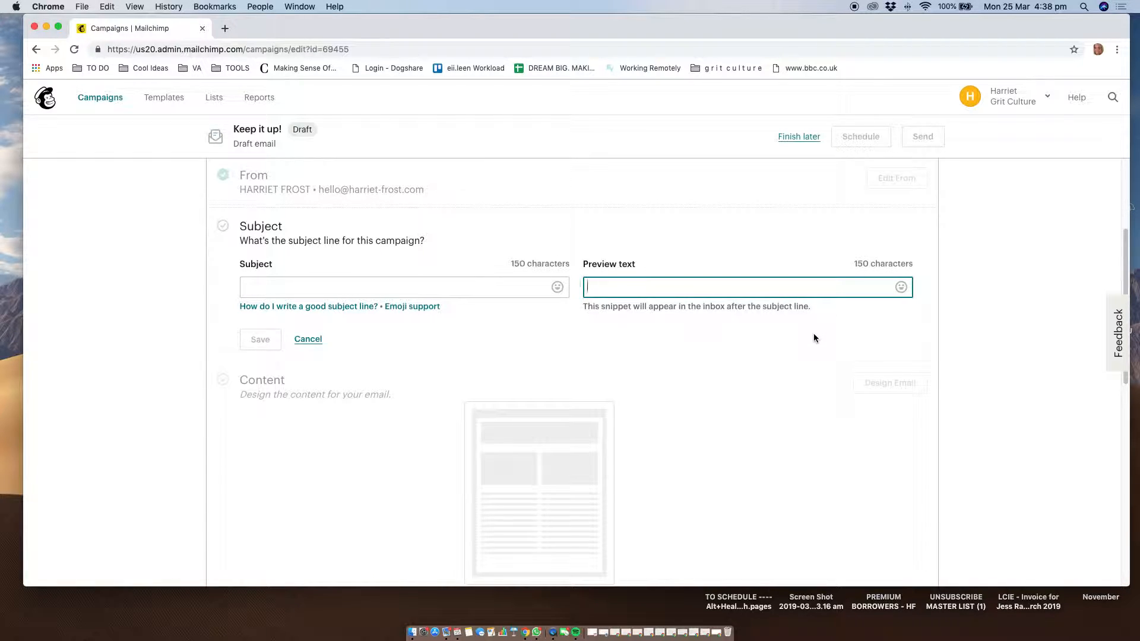
{"action": "left_click", "coordinate": [310, 340]}
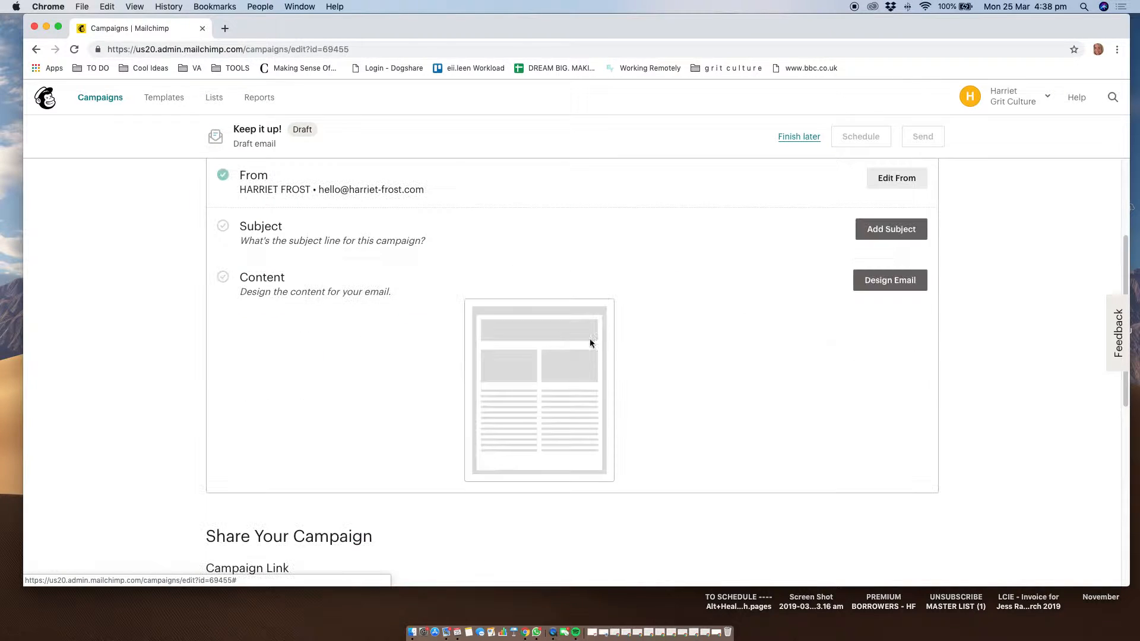
Step: Start designing the email, look through the available template categories and choose the featured Sell Products layout
{"action": "left_click", "coordinate": [895, 283]}
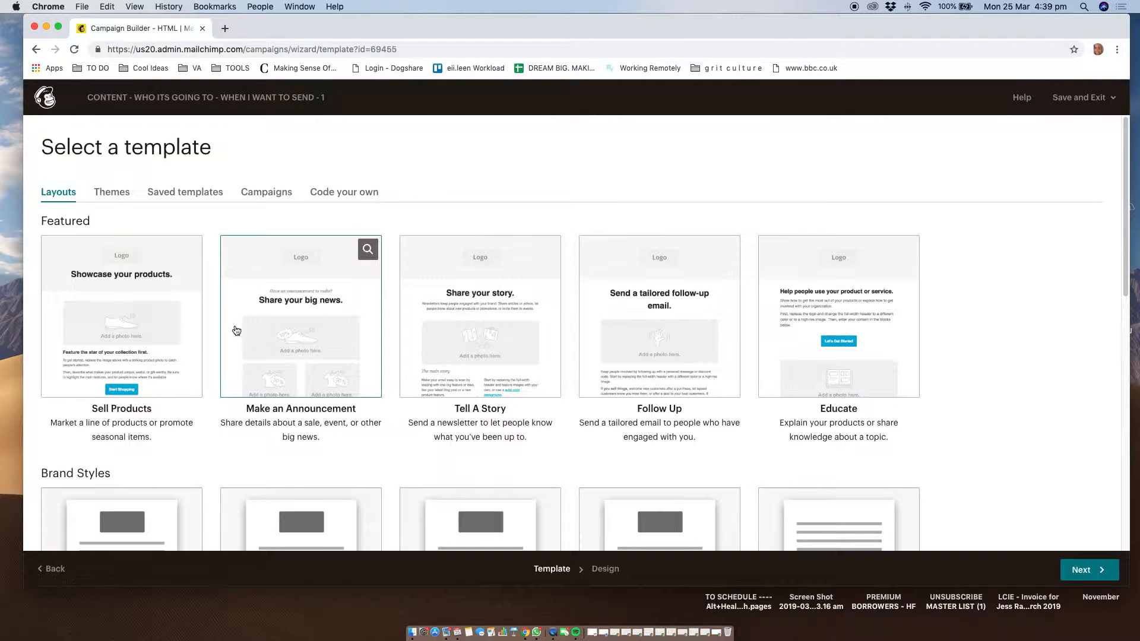
{"action": "left_click", "coordinate": [269, 196]}
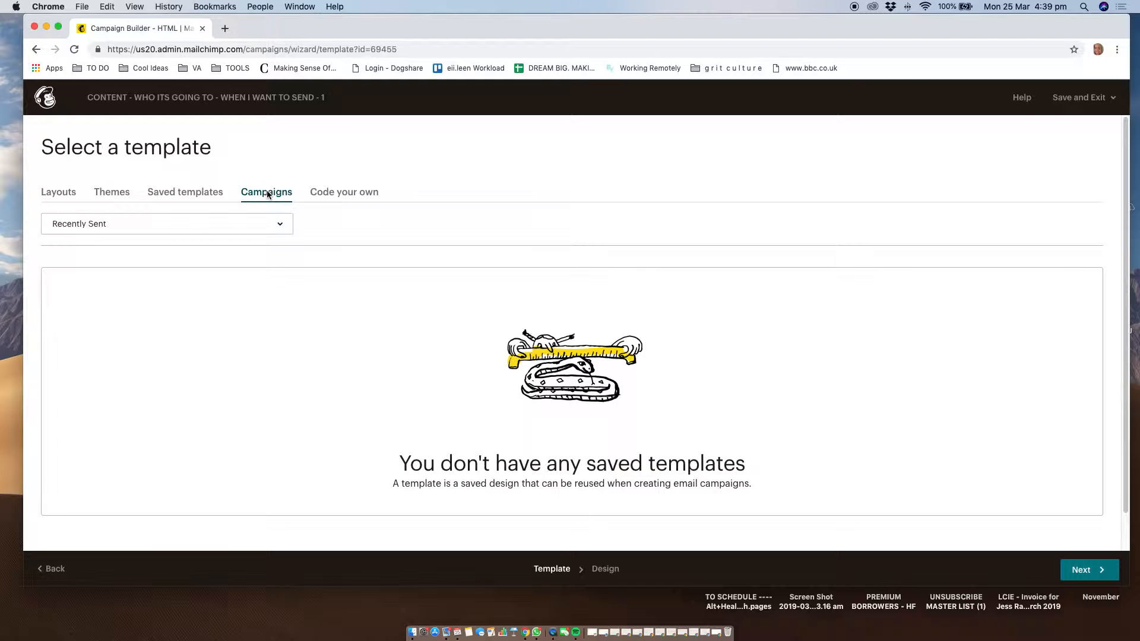
{"action": "left_click", "coordinate": [99, 193]}
{"action": "left_click", "coordinate": [63, 194]}
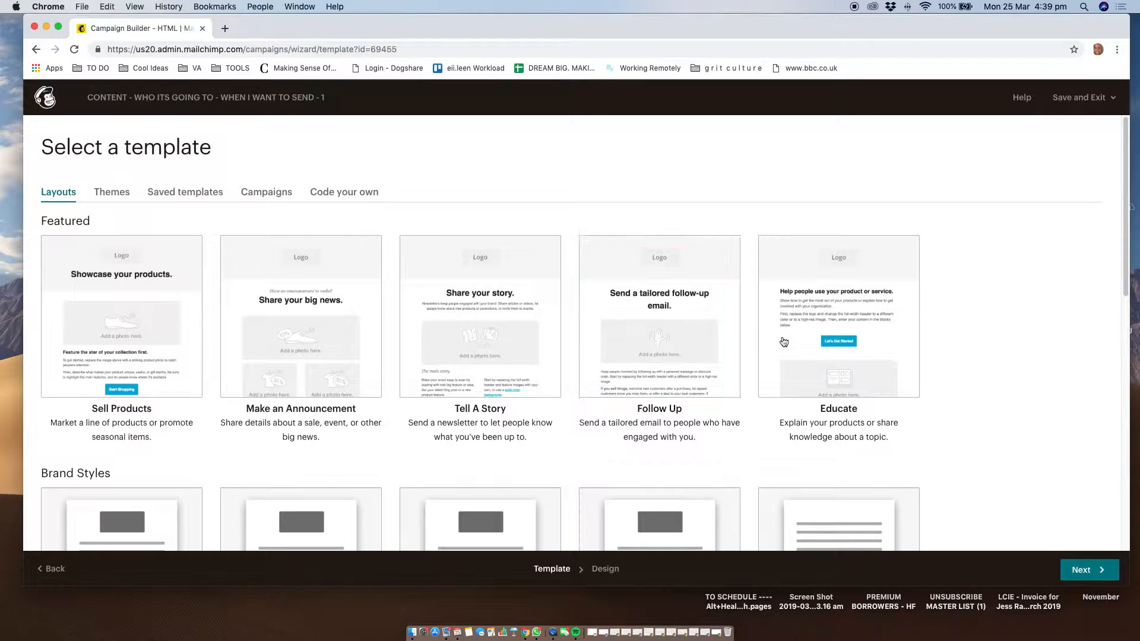
{"action": "scroll", "coordinate": [829, 346], "scroll_direction": "down", "scroll_amount": 3}
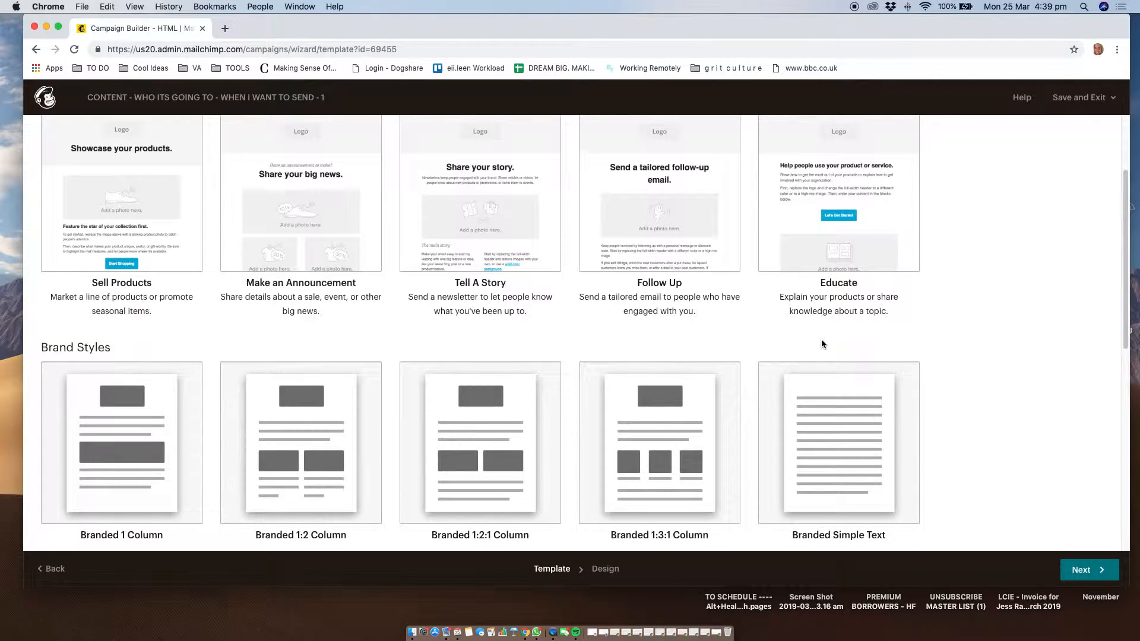
{"action": "scroll", "coordinate": [821, 340], "scroll_direction": "up", "scroll_amount": 3}
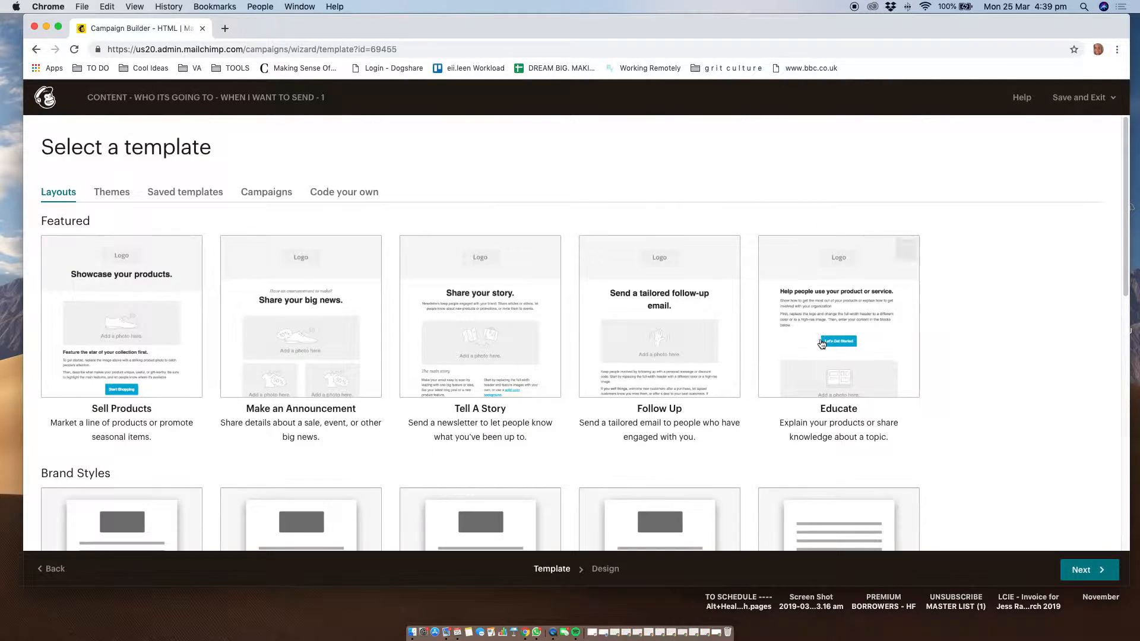
{"action": "left_click", "coordinate": [120, 266]}
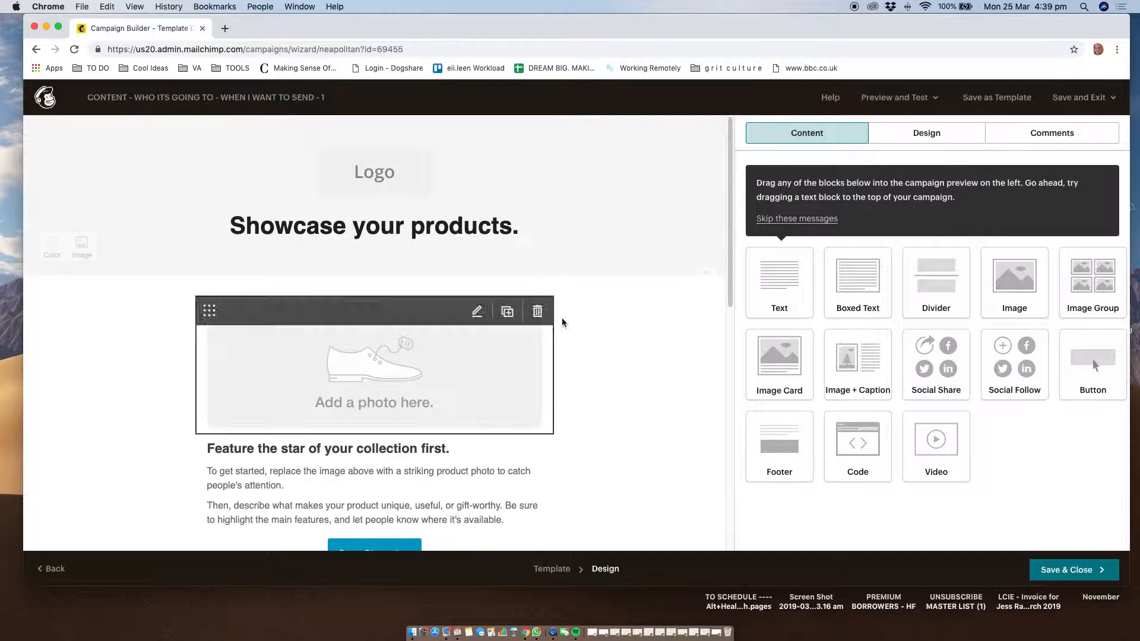
Step: Add a text block directly above the photo placeholder in the email and open it for editing
{"action": "scroll", "coordinate": [593, 340], "scroll_direction": "down", "scroll_amount": 3}
{"action": "left_click_drag", "start_coordinate": [771, 287], "coordinate": [429, 219]}
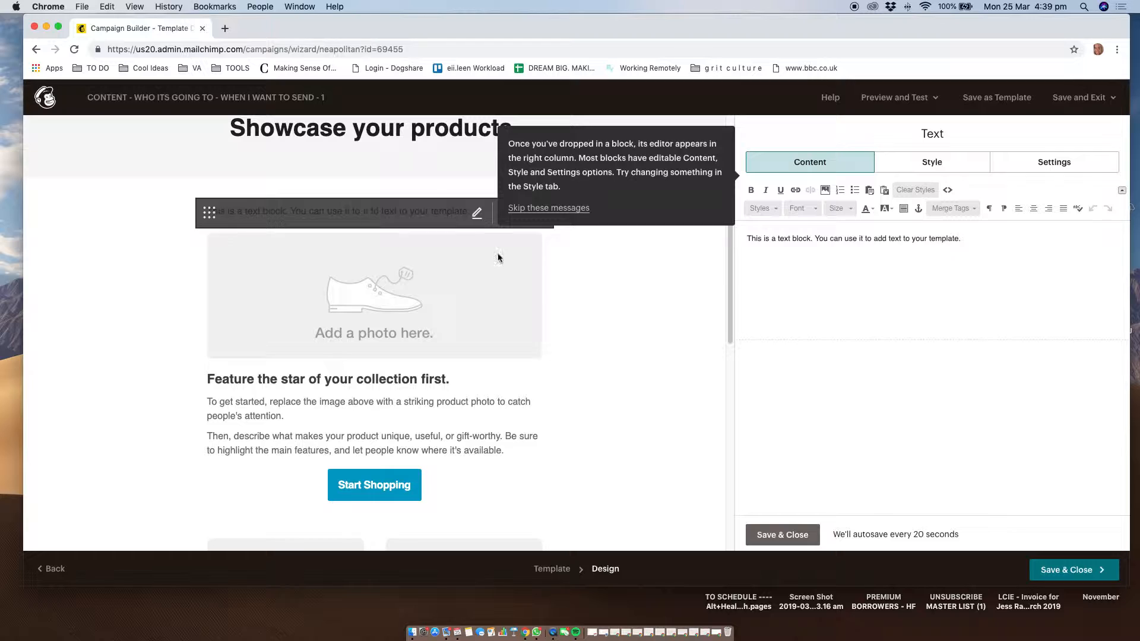
{"action": "left_click", "coordinate": [414, 214]}
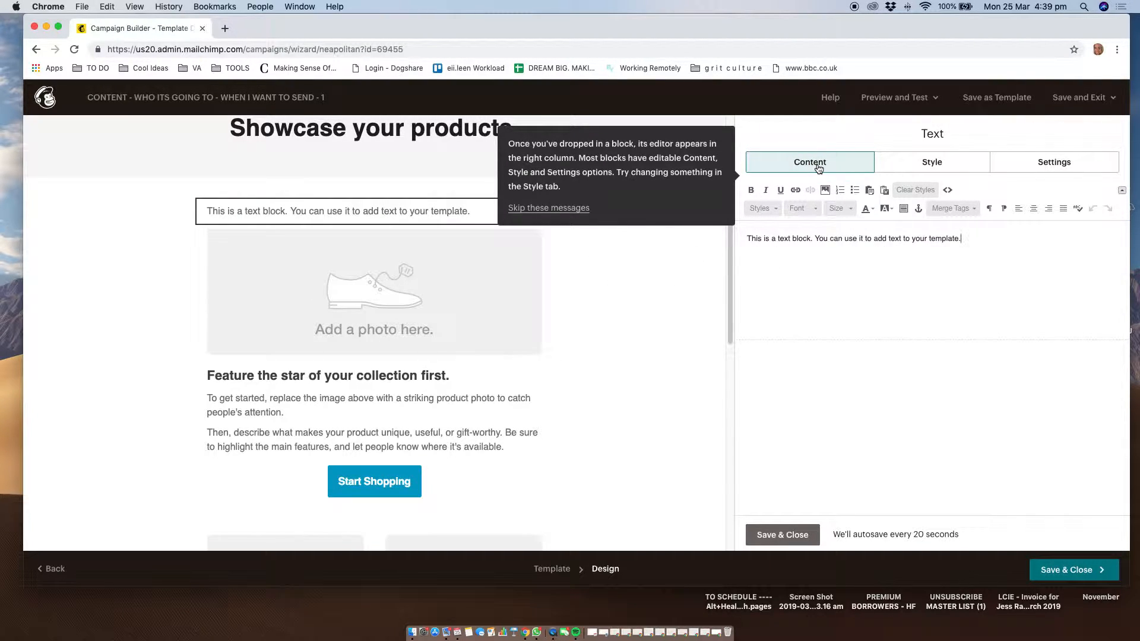
Step: Look through the content, style and settings options of the new text block
{"action": "left_click", "coordinate": [931, 159]}
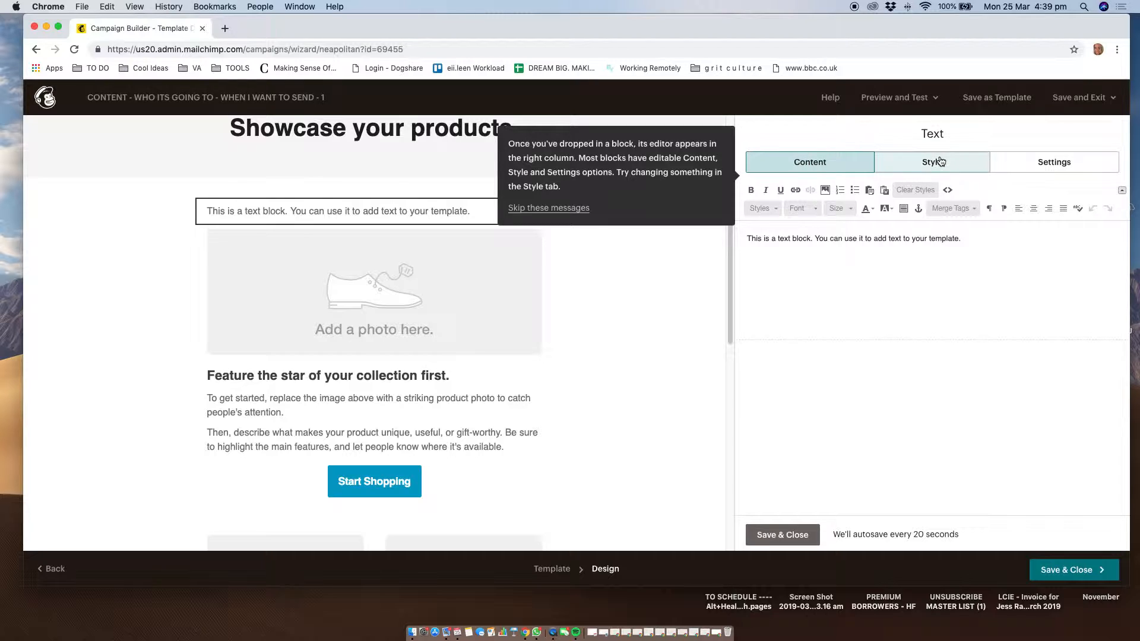
{"action": "left_click", "coordinate": [1042, 166]}
{"action": "left_click", "coordinate": [958, 164]}
{"action": "left_click", "coordinate": [784, 159]}
{"action": "left_click", "coordinate": [939, 161]}
{"action": "left_click", "coordinate": [1045, 160]}
Step: Examine the photo placeholder's image options and the link options for text in the "Feature the star of your collection first." block, without inserting a link
{"action": "left_click", "coordinate": [517, 319]}
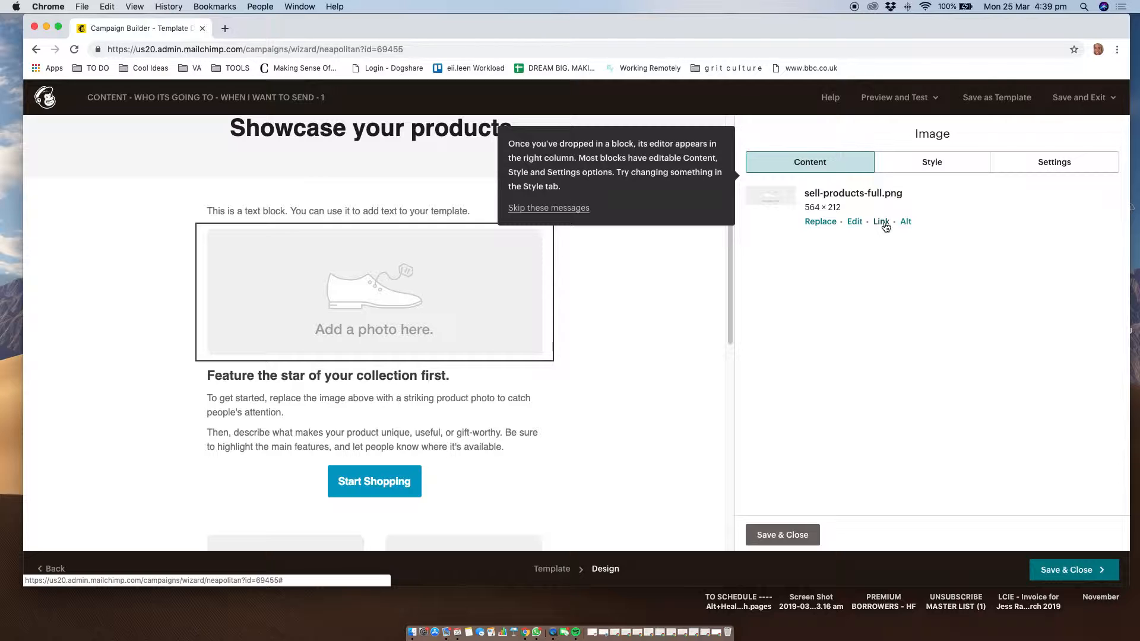
{"action": "left_click", "coordinate": [345, 384]}
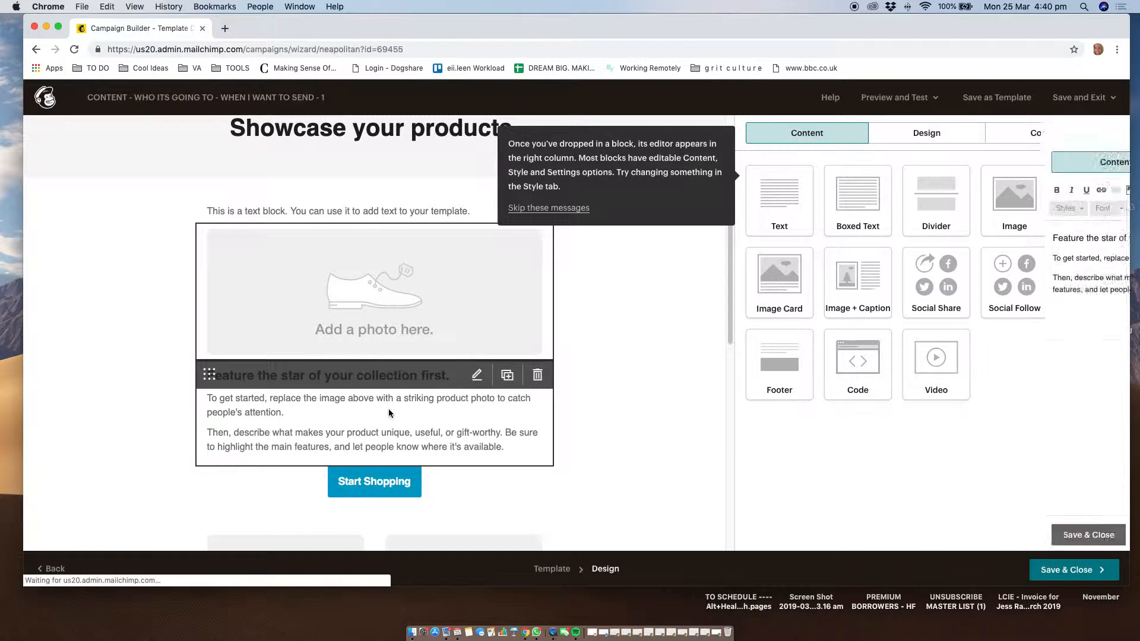
{"action": "left_click_drag", "start_coordinate": [917, 290], "coordinate": [879, 290]}
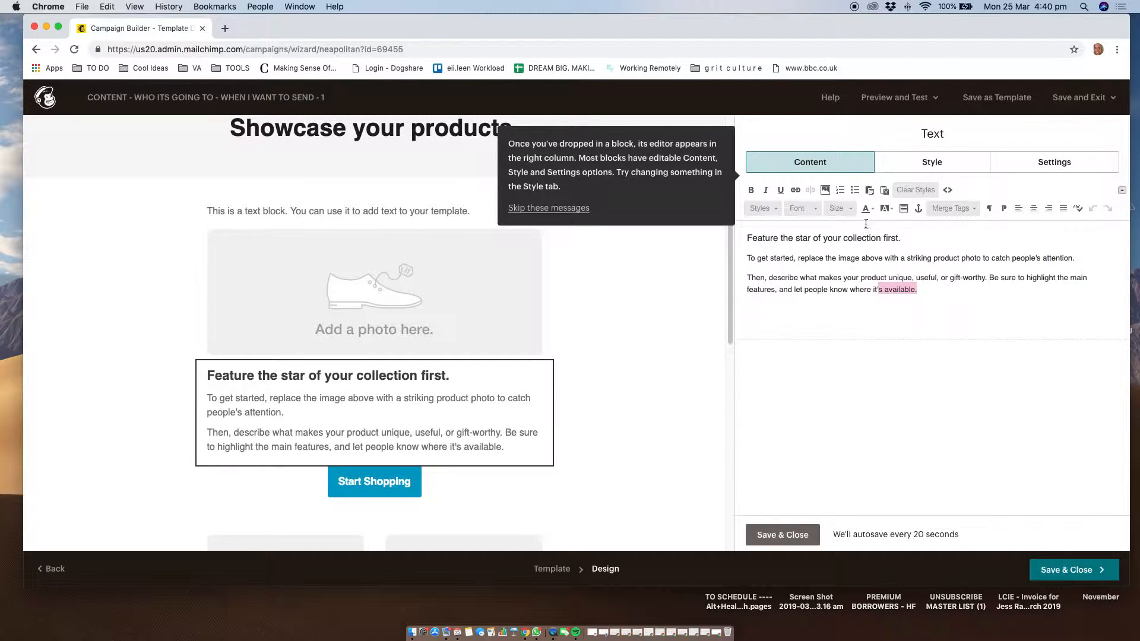
{"action": "left_click", "coordinate": [795, 190]}
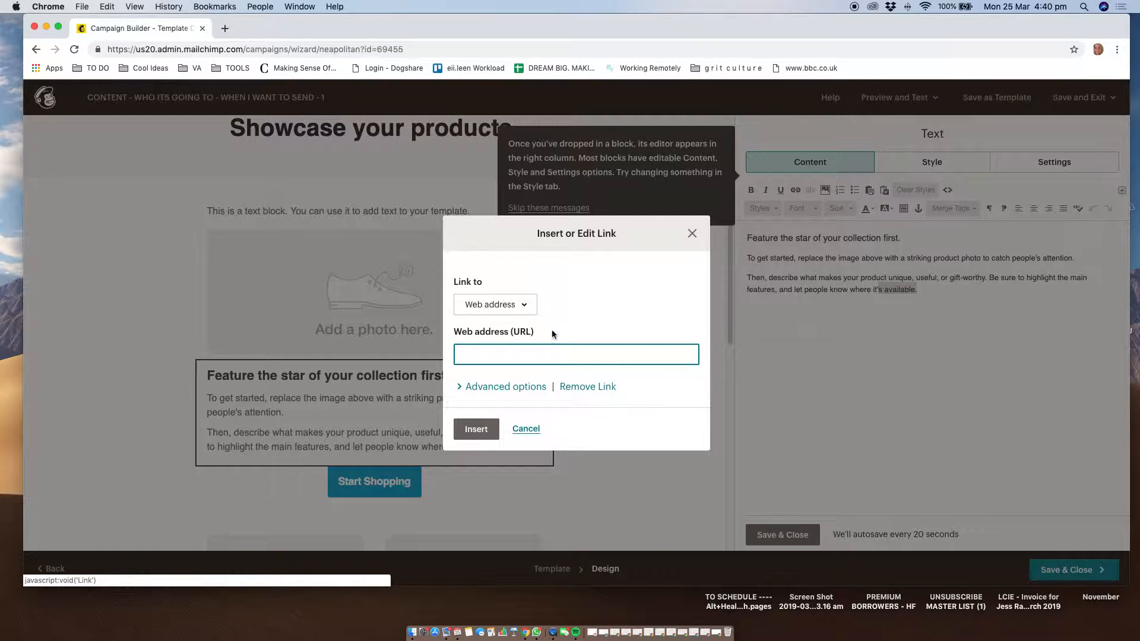
{"action": "left_click", "coordinate": [693, 235]}
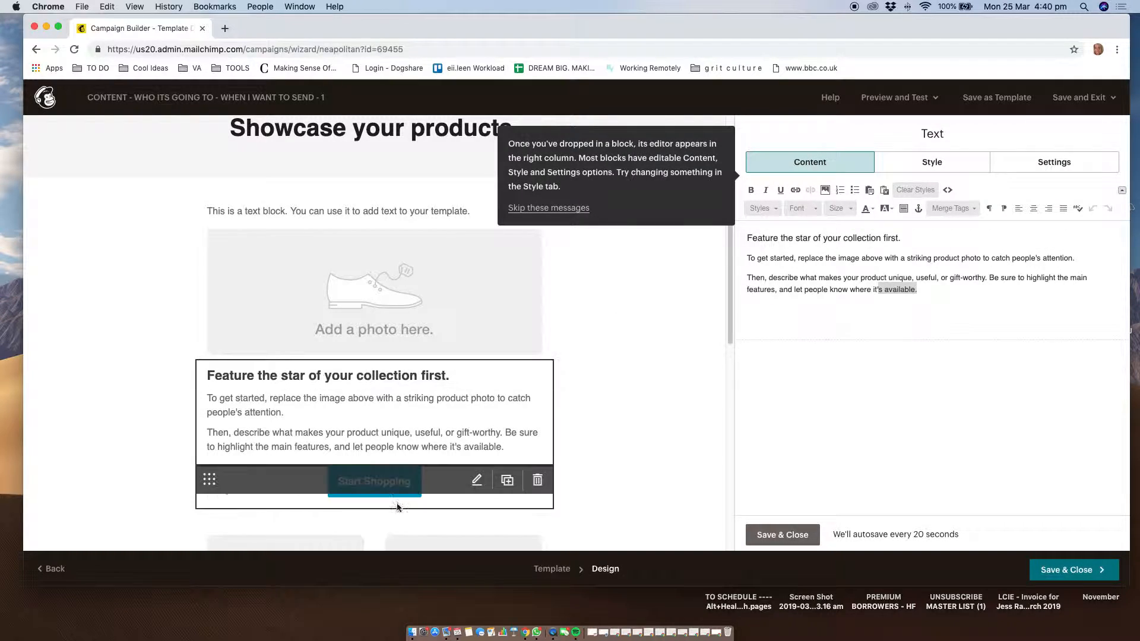
Step: Look through the content options of the Start Shopping button and the footer's social follow block, then close the block editor
{"action": "left_click", "coordinate": [374, 481]}
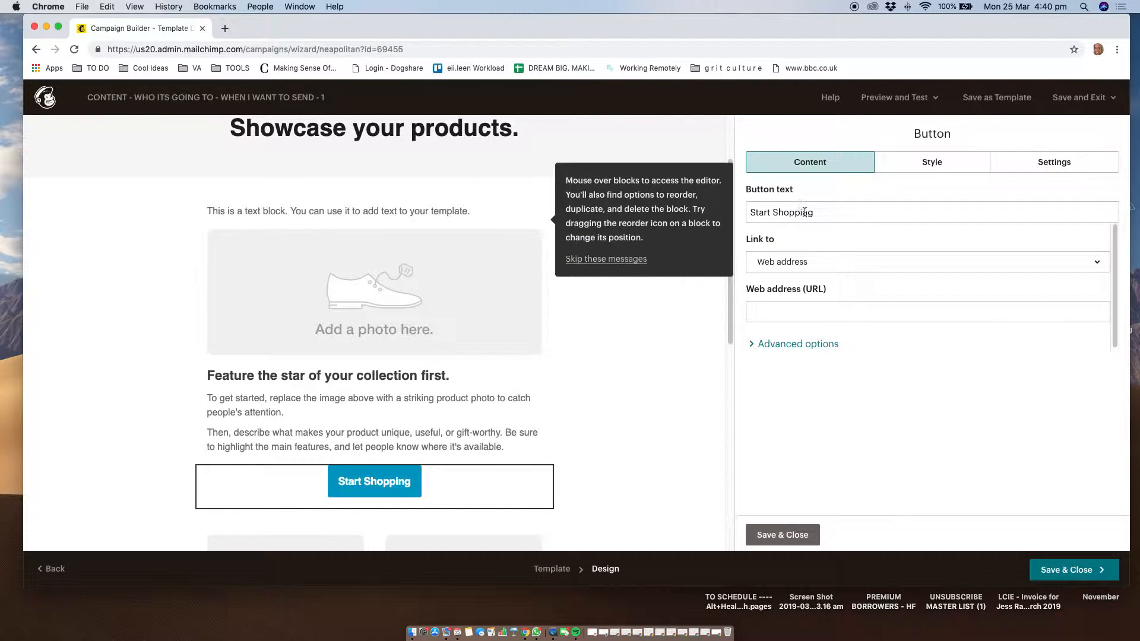
{"action": "scroll", "coordinate": [544, 418], "scroll_direction": "down", "scroll_amount": 10}
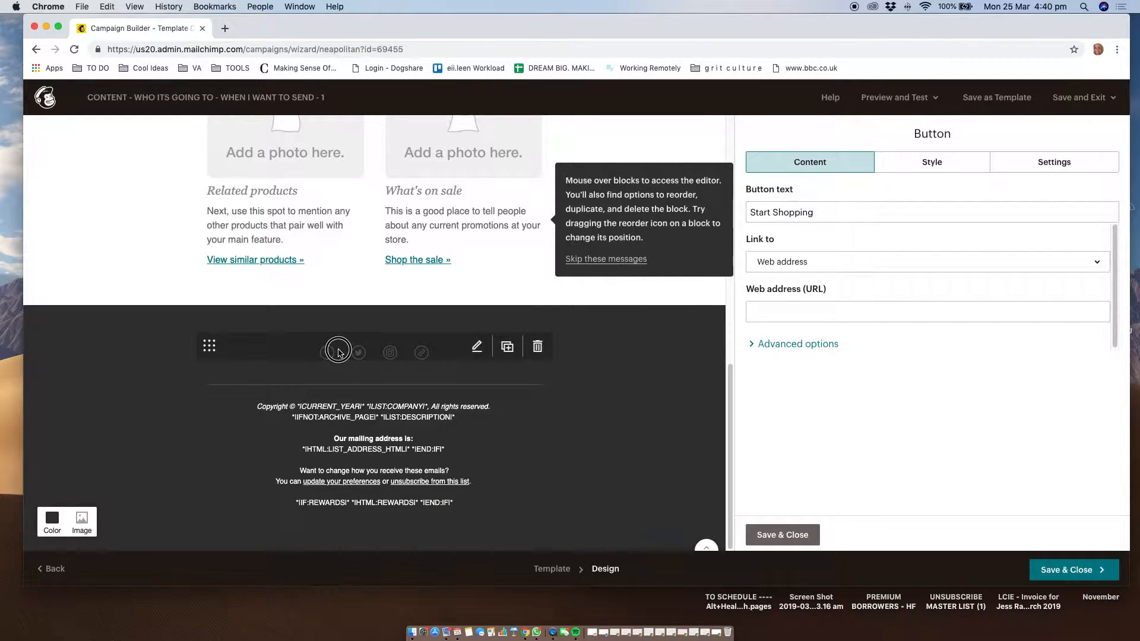
{"action": "left_click", "coordinate": [340, 353]}
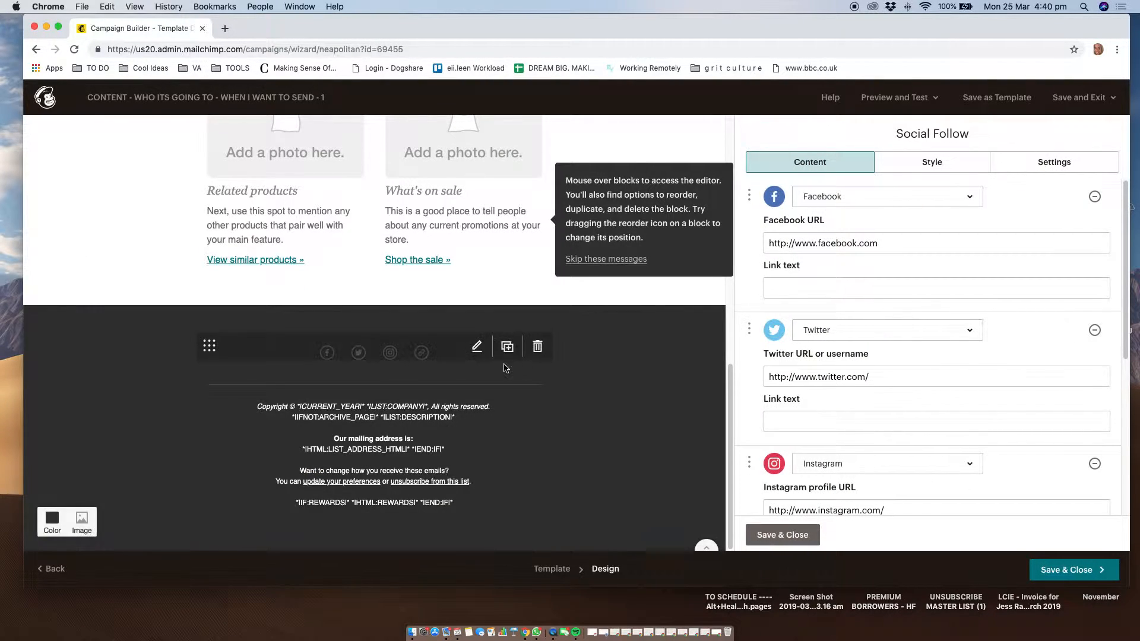
{"action": "scroll", "coordinate": [860, 409], "scroll_direction": "down", "scroll_amount": 5}
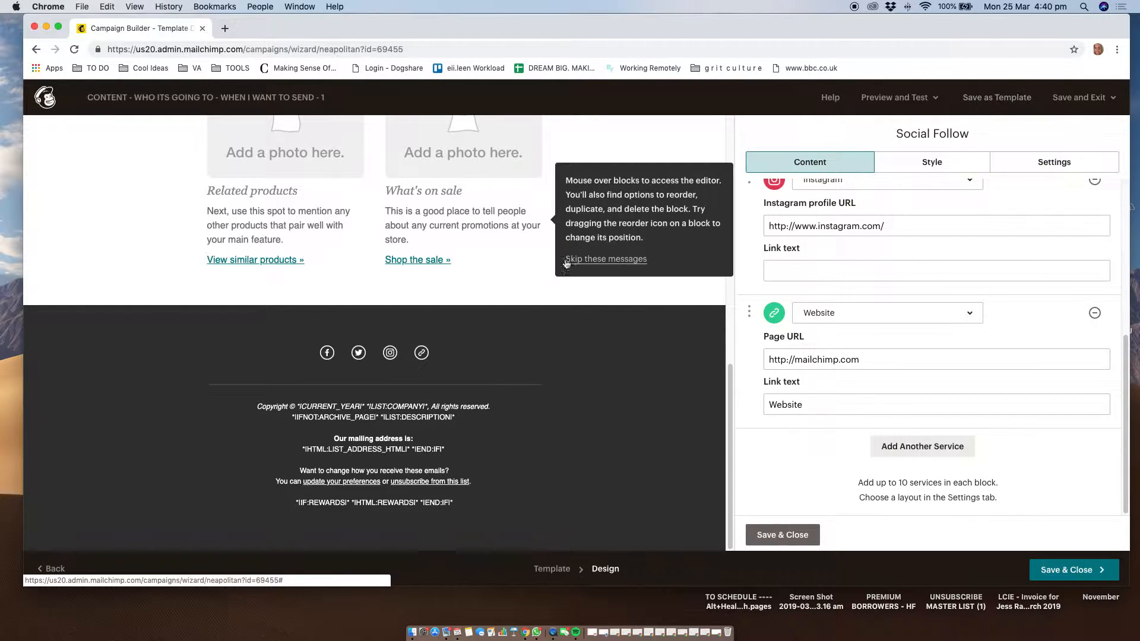
{"action": "mouse_move", "coordinate": [478, 395]}
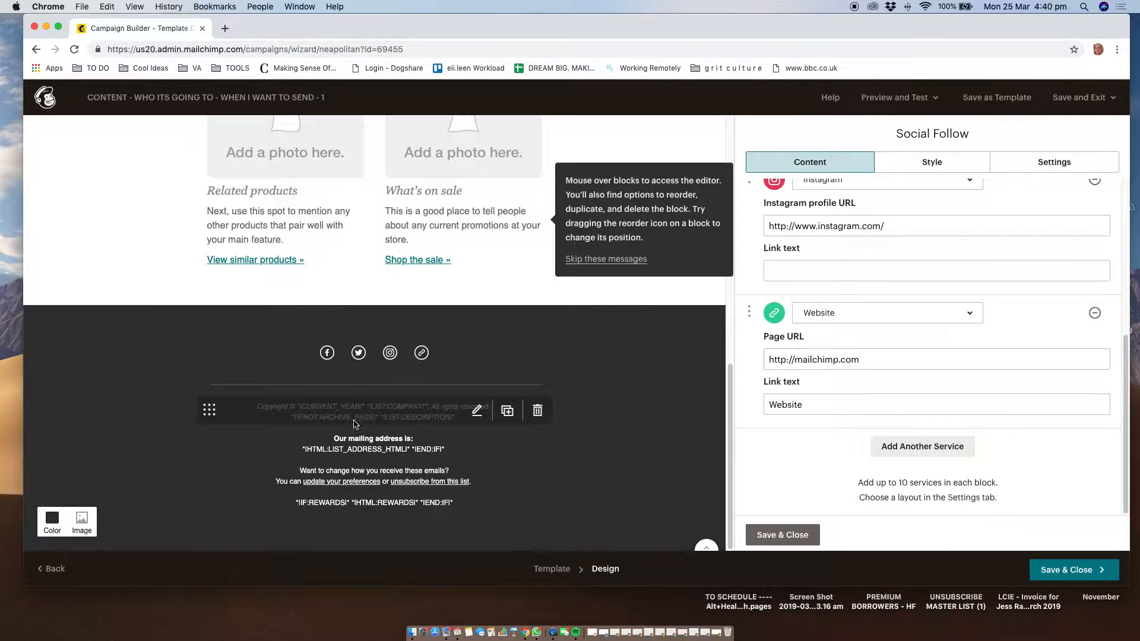
{"action": "left_click", "coordinate": [798, 537]}
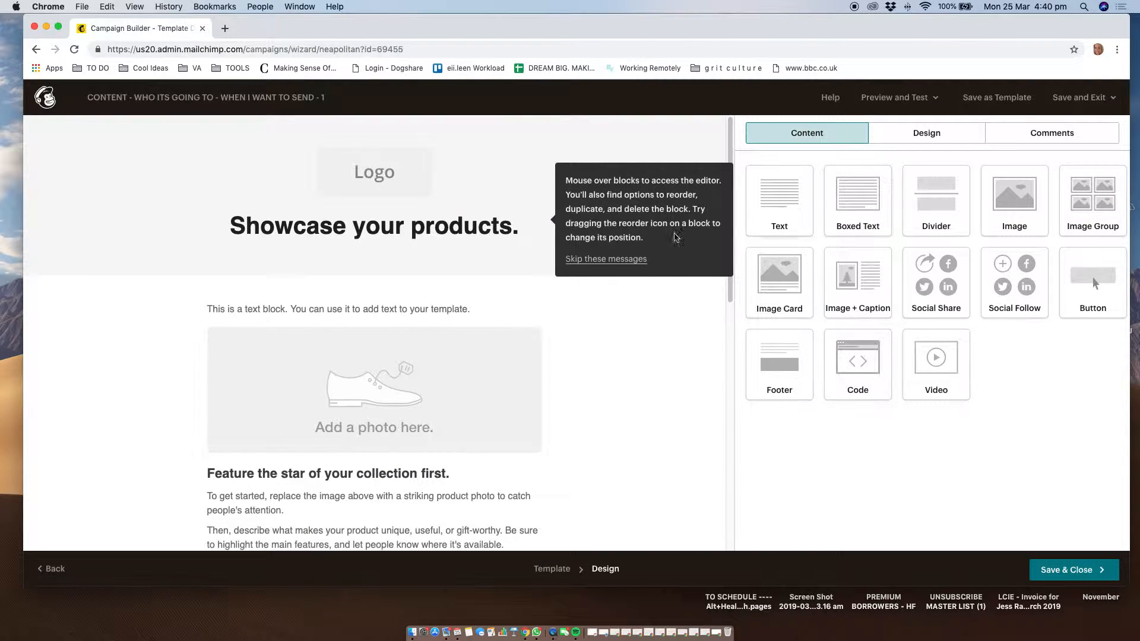
Step: Reopen the added text block and close it unchanged, then save the email design and return to the campaign overview
{"action": "left_click", "coordinate": [416, 313]}
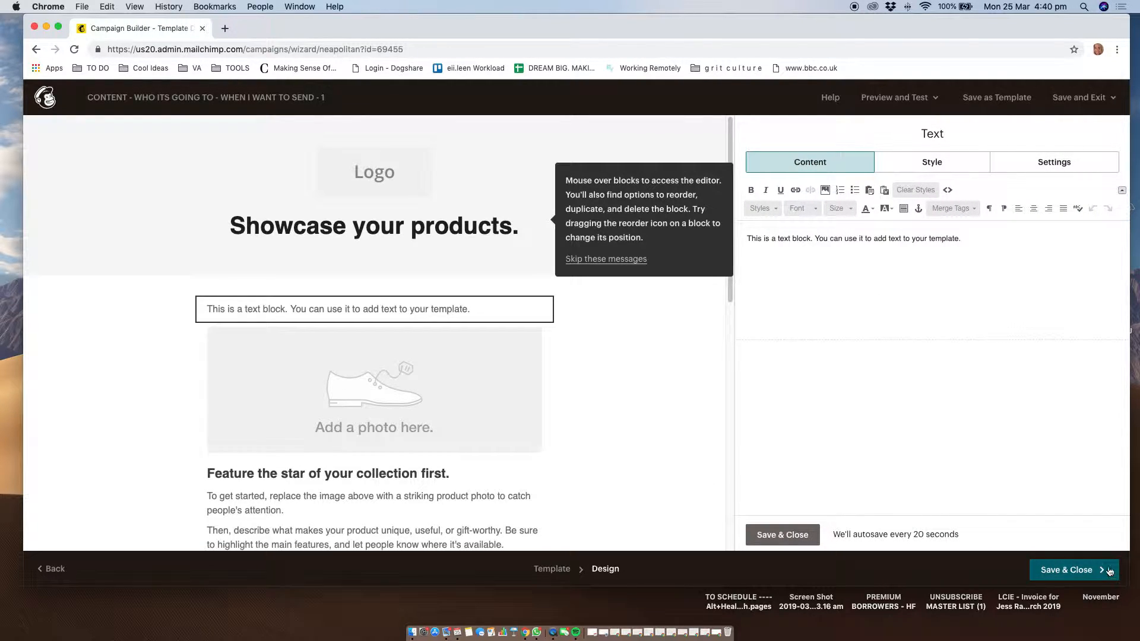
{"action": "left_click", "coordinate": [775, 540]}
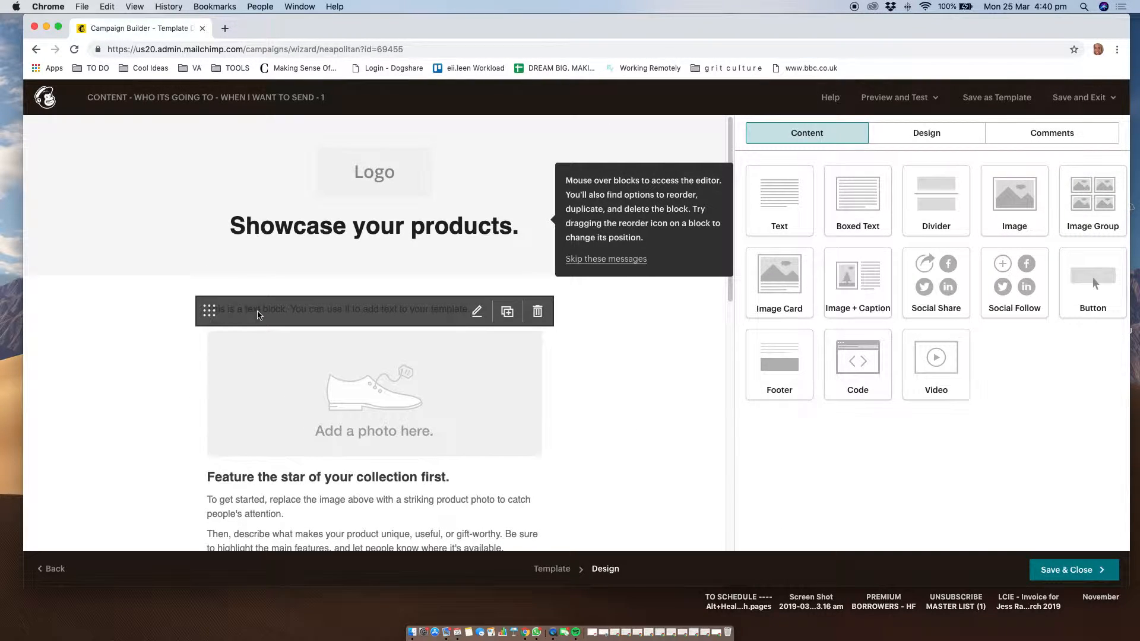
{"action": "left_click", "coordinate": [1116, 98]}
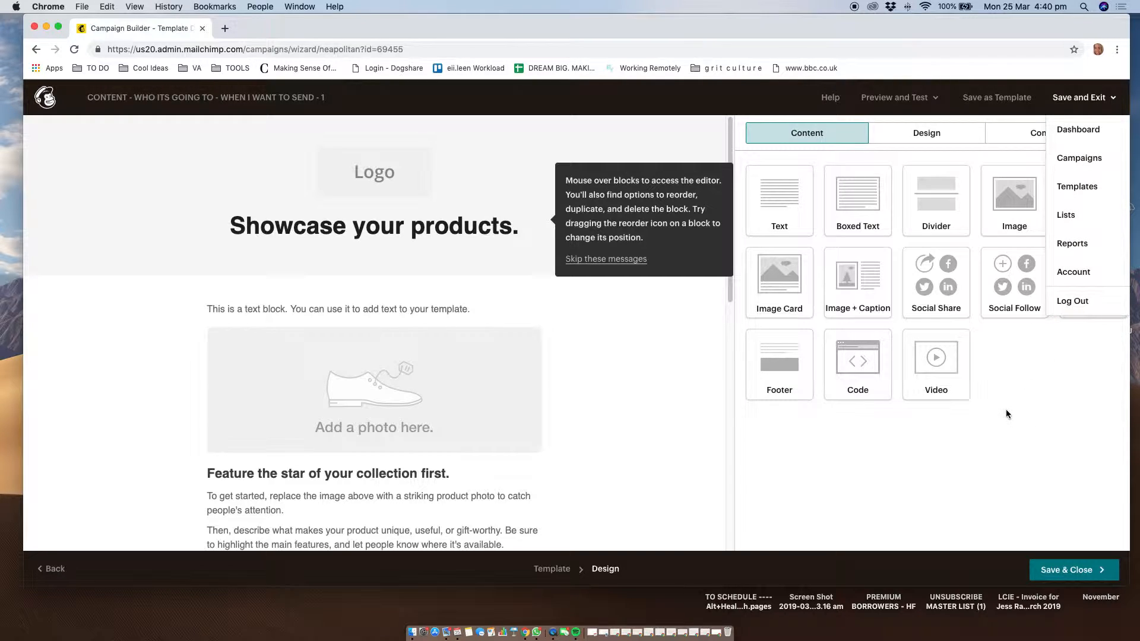
{"action": "left_click", "coordinate": [1062, 569]}
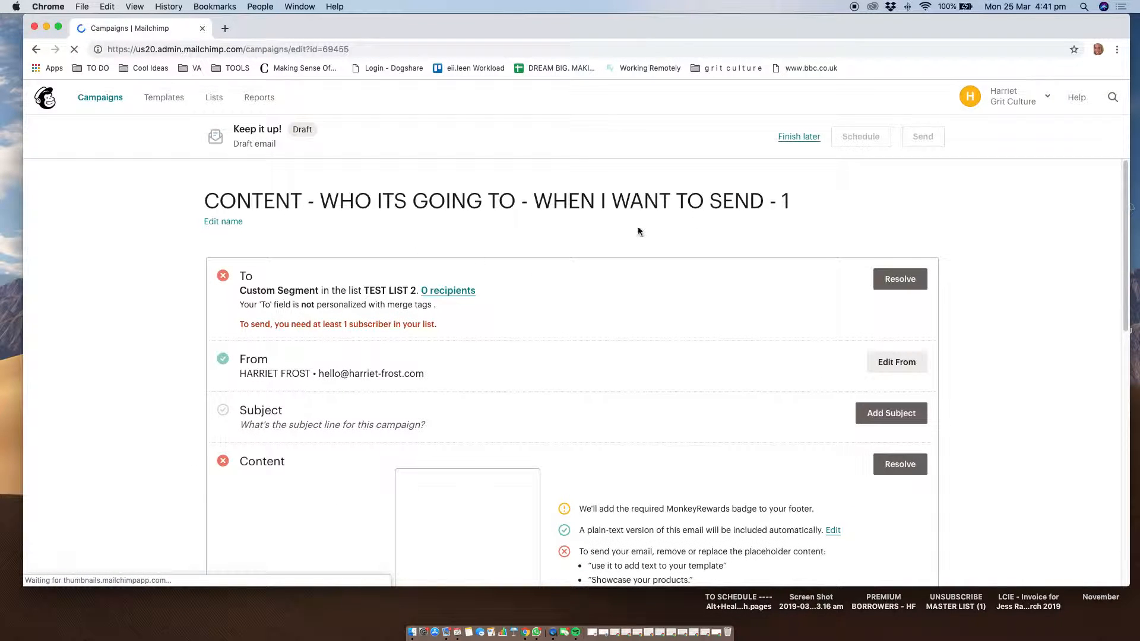
Step: Review the campaign's recipients, sender, subject and content sections, then leave the draft to finish later
{"action": "scroll", "coordinate": [784, 237], "scroll_direction": "down", "scroll_amount": 3}
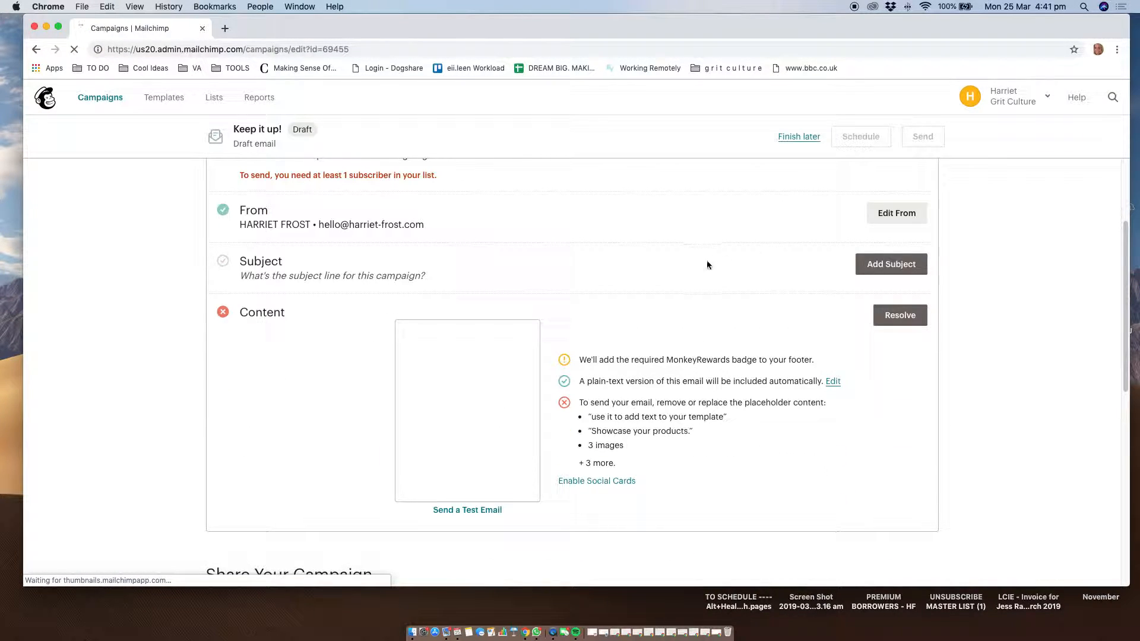
{"action": "scroll", "coordinate": [707, 264], "scroll_direction": "up", "scroll_amount": 3}
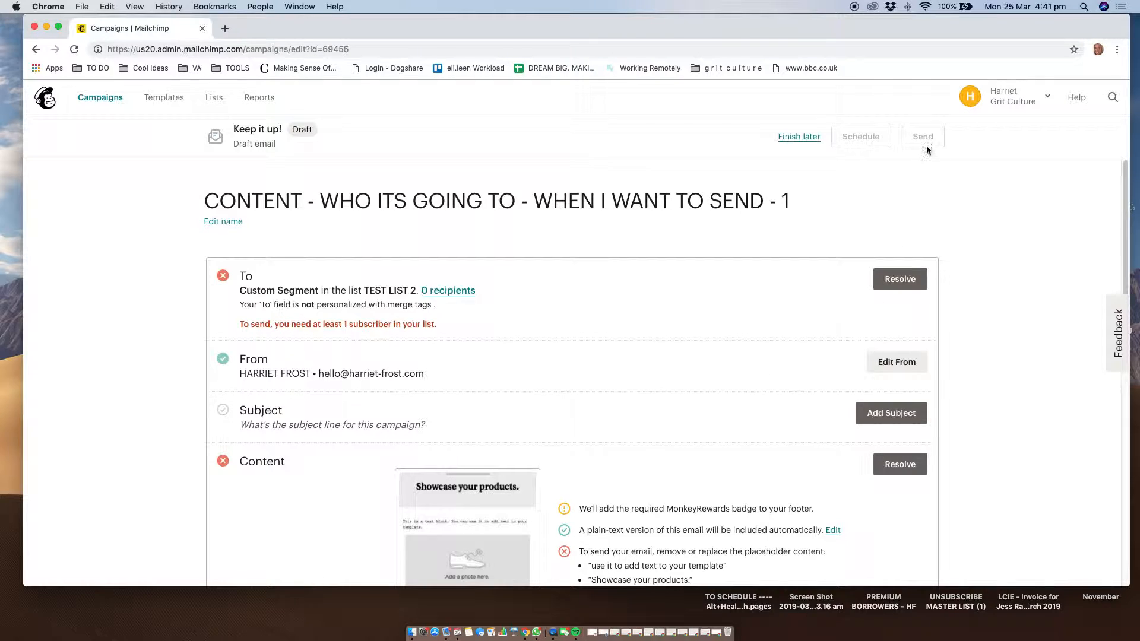
{"action": "left_click", "coordinate": [793, 138]}
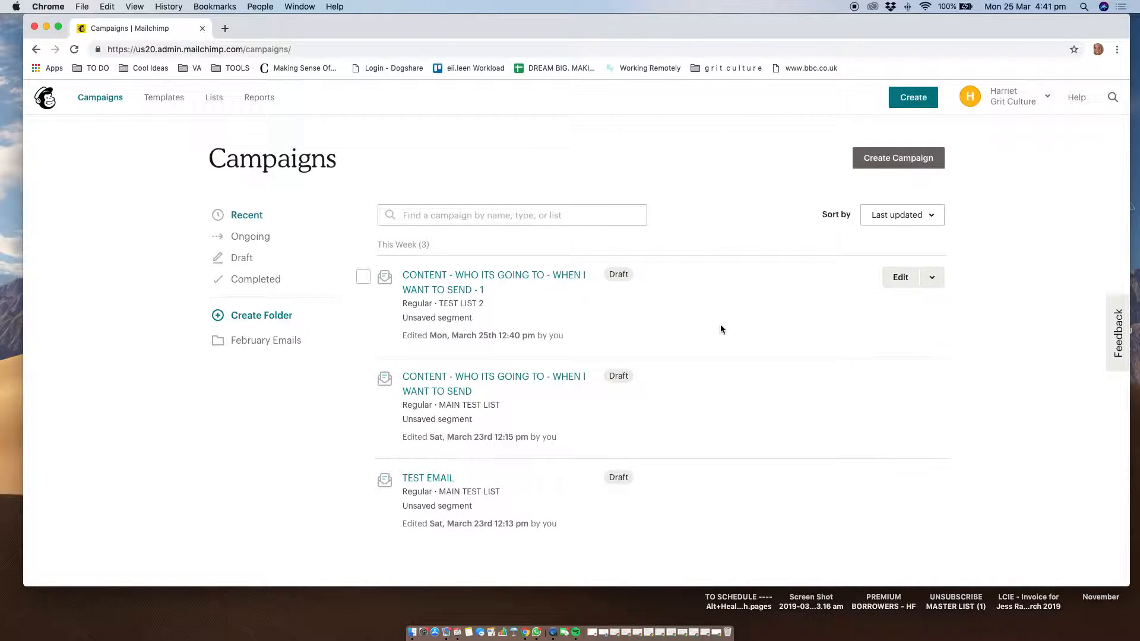
Step: Replicate the "CONTENT - WHO ITS GOING TO - WHEN I WANT TO SEND - 1" campaign and open the copy's name for editing, keeping it unchanged
{"action": "left_click", "coordinate": [931, 277]}
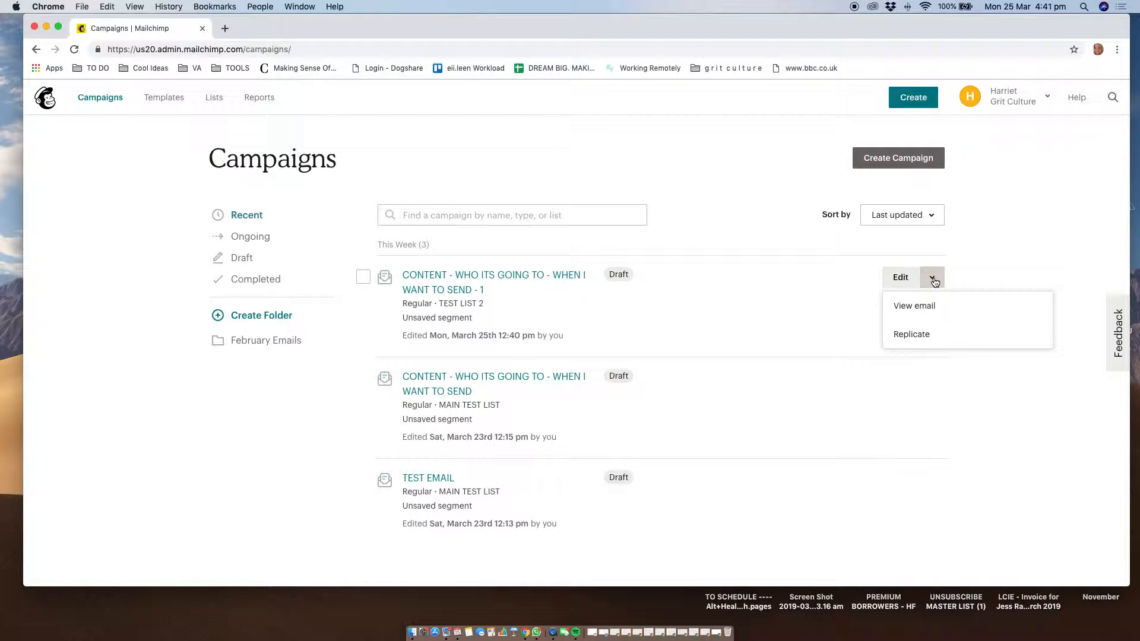
{"action": "left_click", "coordinate": [941, 336]}
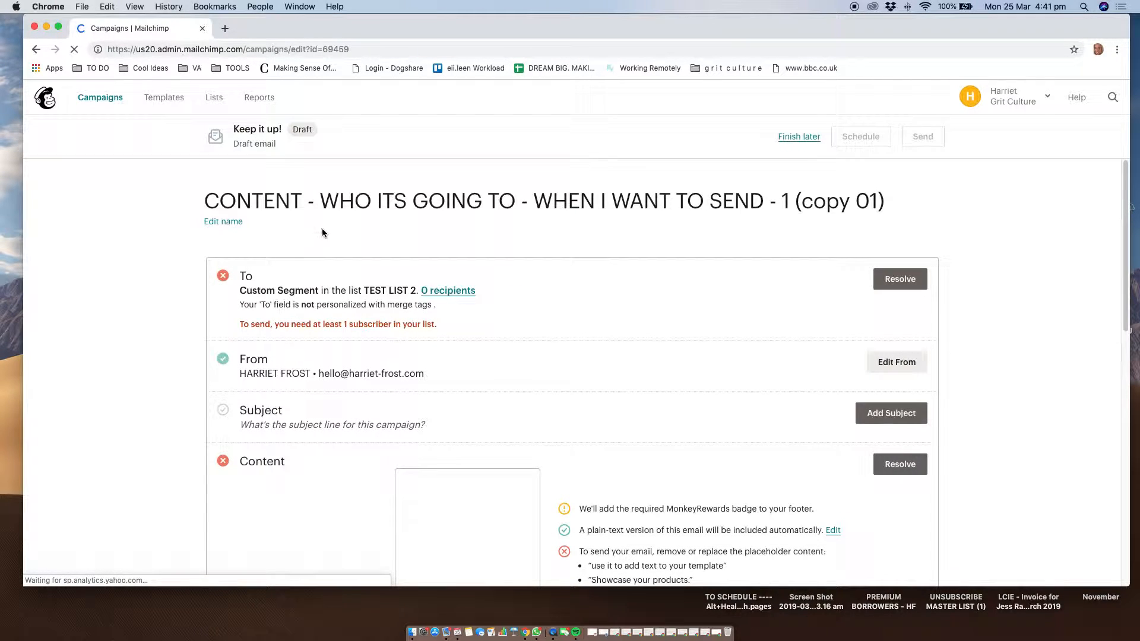
{"action": "left_click", "coordinate": [223, 222]}
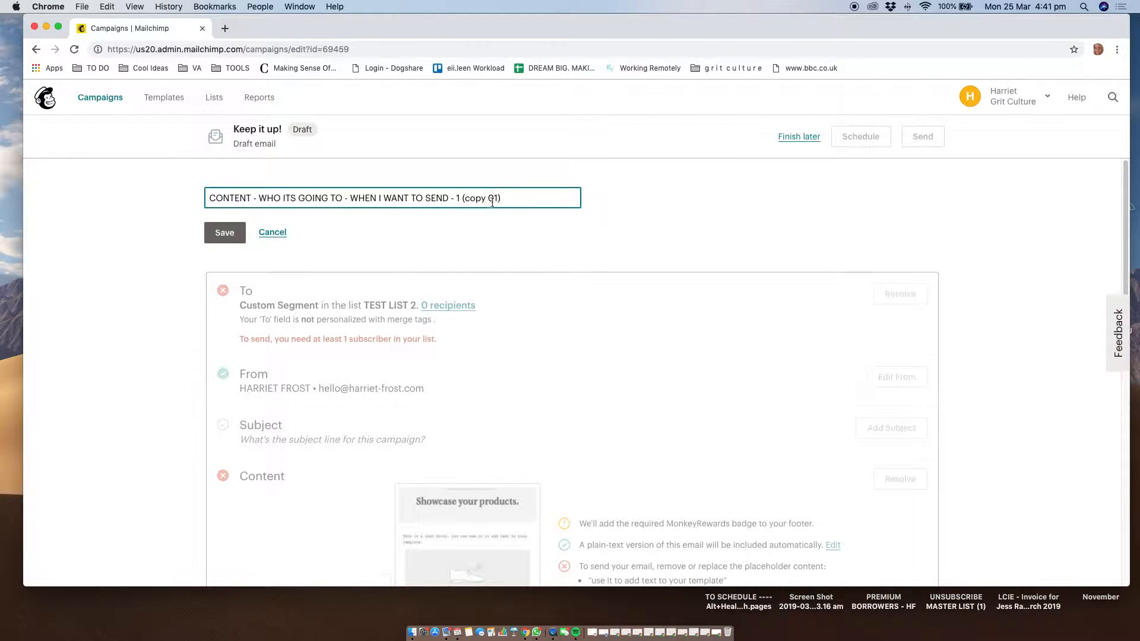
{"action": "left_click", "coordinate": [270, 233]}
Step: Look over the copied campaign's sections and leave it as a draft to finish later
{"action": "scroll", "coordinate": [604, 497], "scroll_direction": "down", "scroll_amount": 3}
{"action": "scroll", "coordinate": [604, 496], "scroll_direction": "up", "scroll_amount": 3}
{"action": "left_click", "coordinate": [782, 139]}
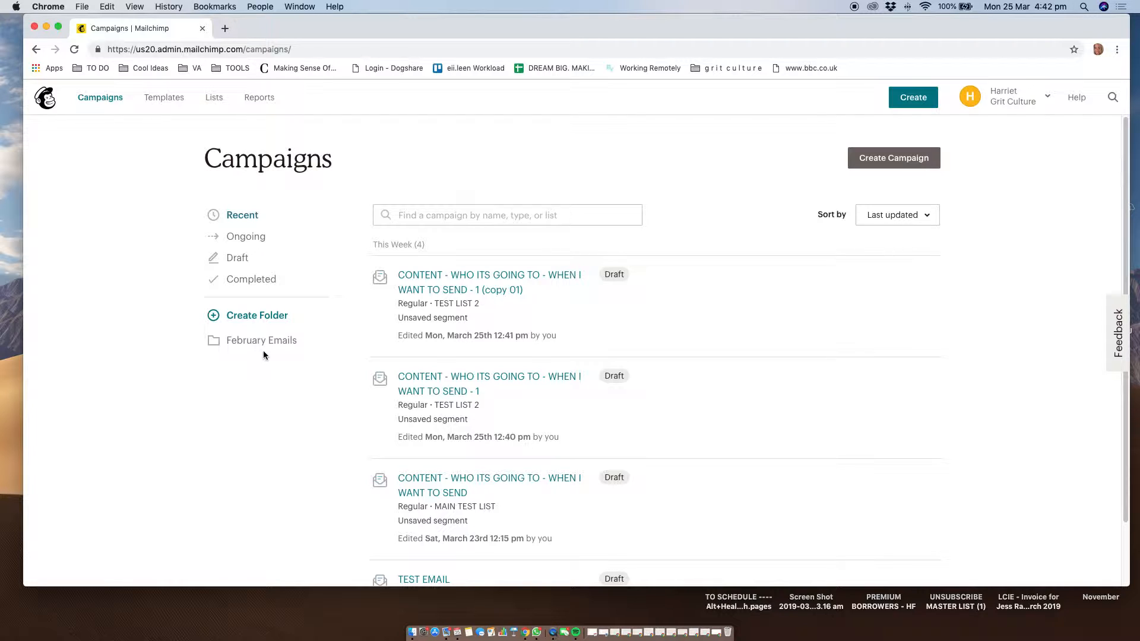
Step: Look at the campaign folders and the search scope choices for campaigns and contacts, then close the search without running it
{"action": "mouse_move", "coordinate": [267, 350]}
{"action": "left_click", "coordinate": [1112, 98]}
{"action": "left_click", "coordinate": [601, 177]}
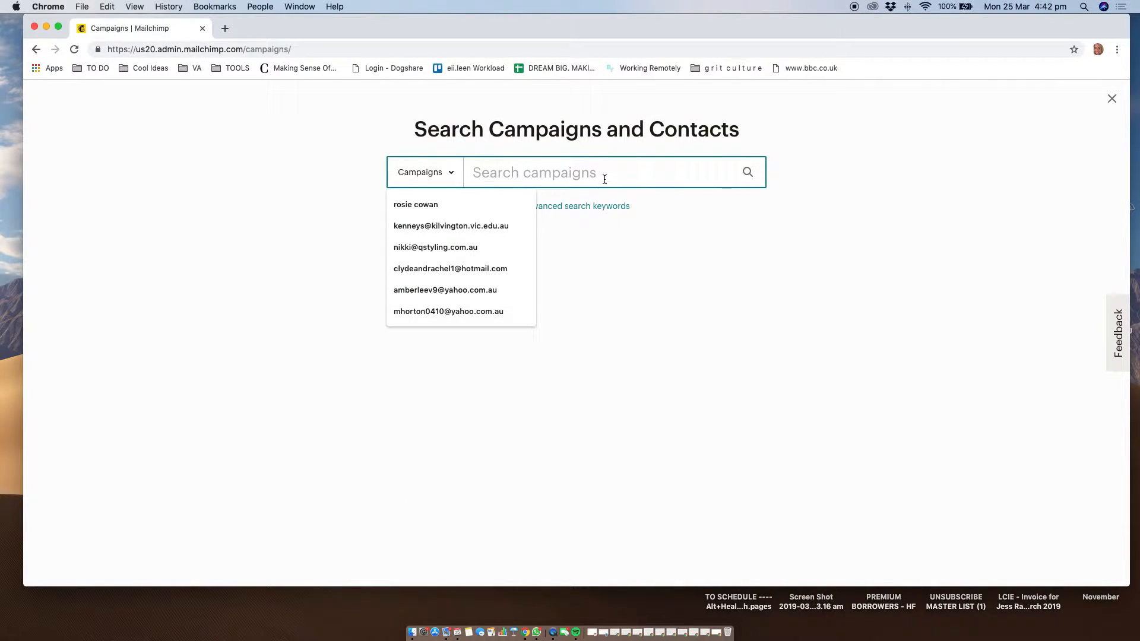
{"action": "left_click", "coordinate": [448, 173]}
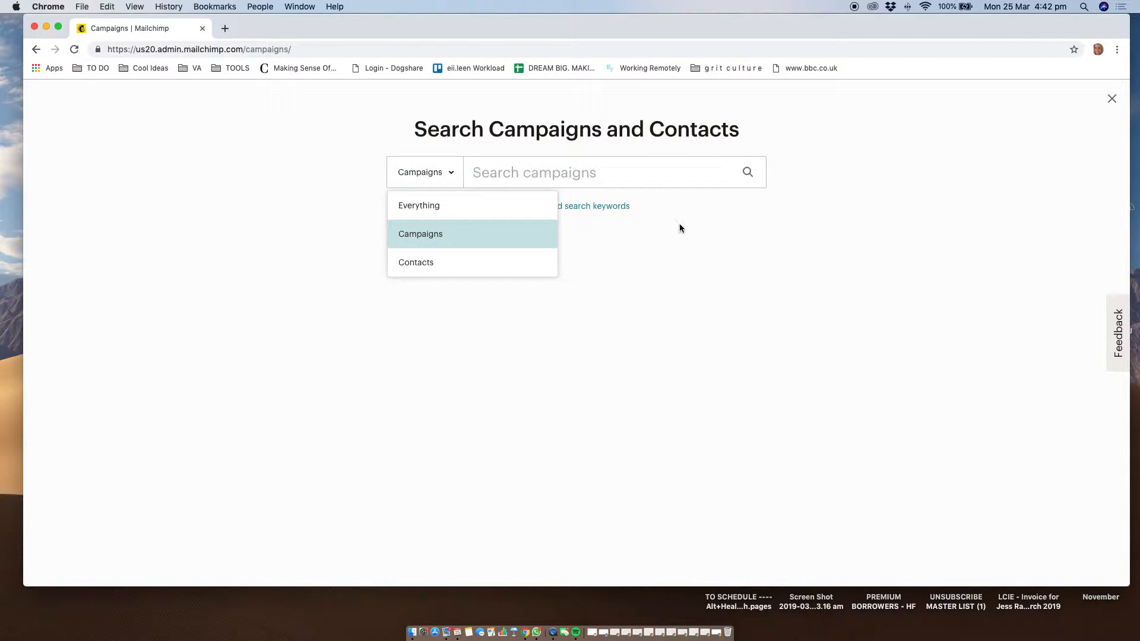
{"action": "left_click", "coordinate": [1112, 101]}
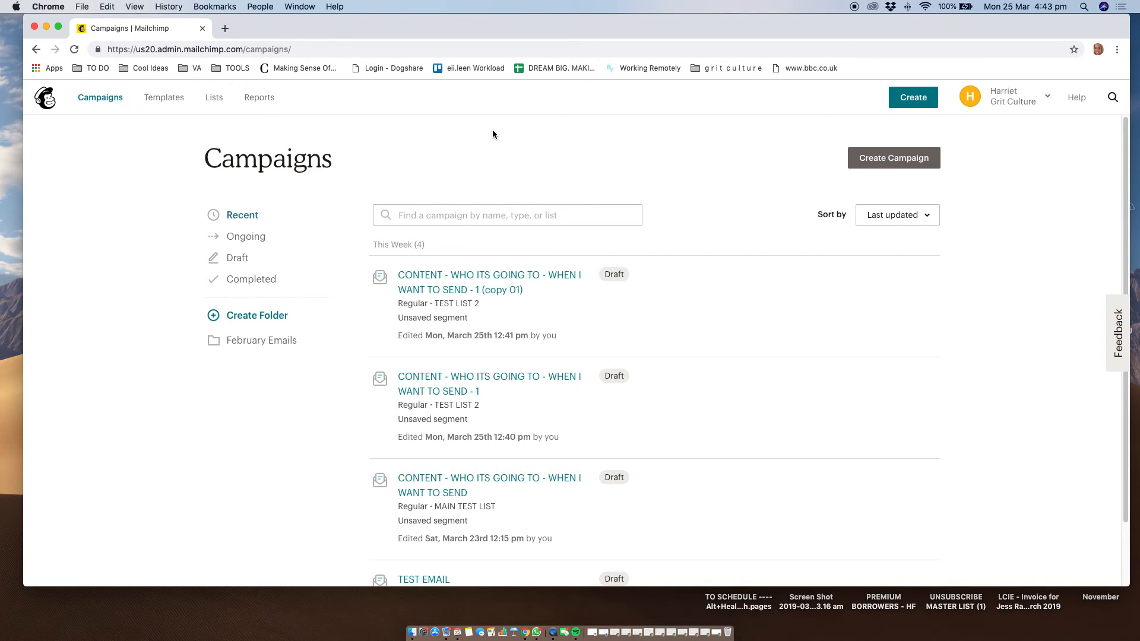
{"action": "left_click", "coordinate": [855, 6]}
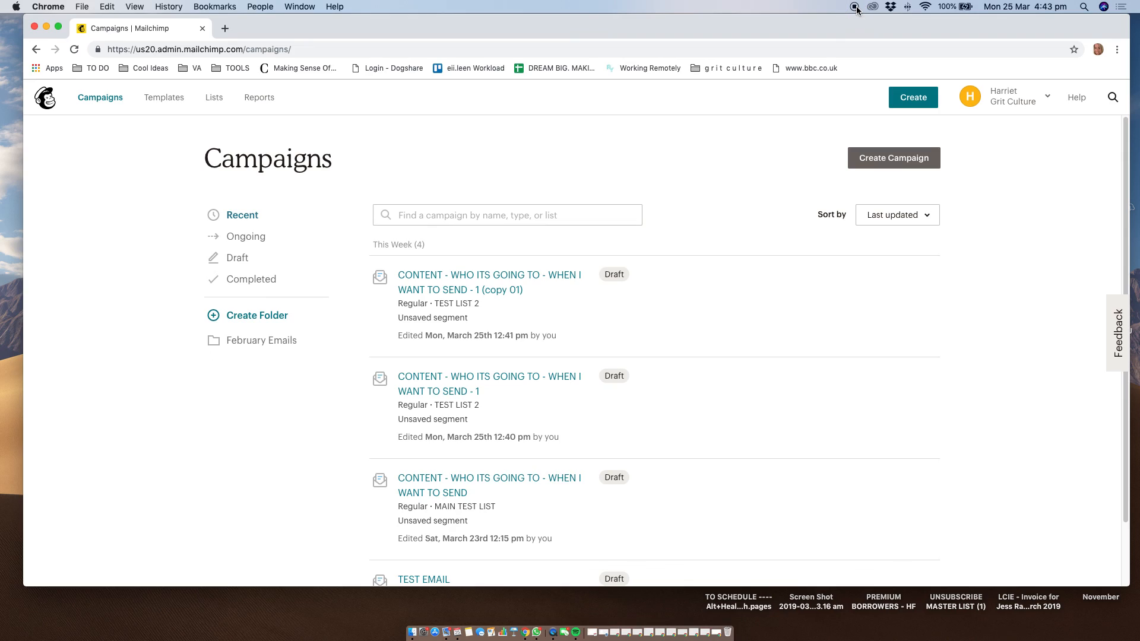